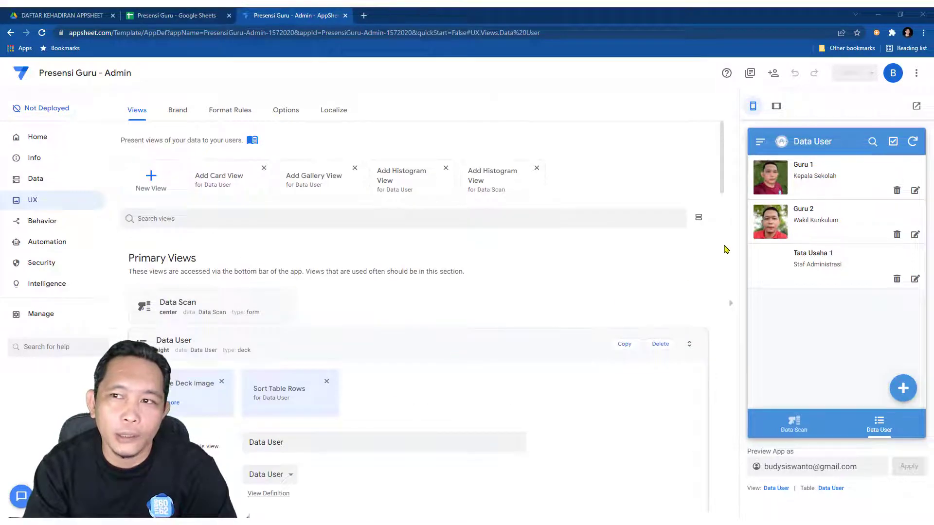
# - Clone the Presensi Guru - Admin app as Presensi Guru - User from My Apps
pyautogui.click(893, 74)
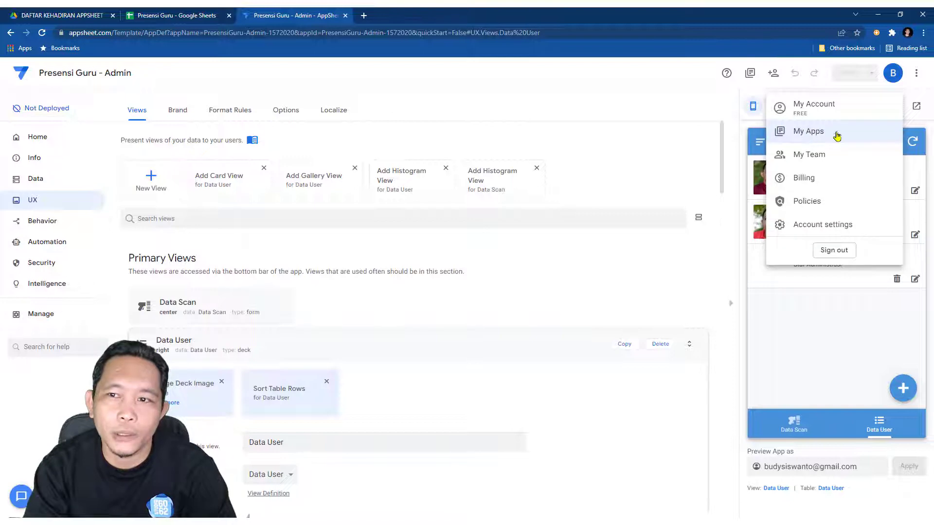
pyautogui.click(811, 134)
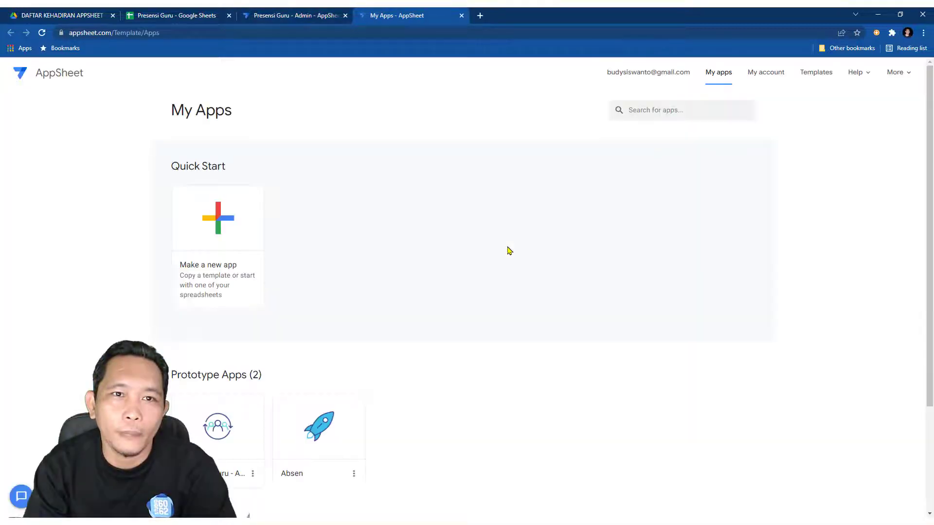
pyautogui.scroll(-3, 377, 318)
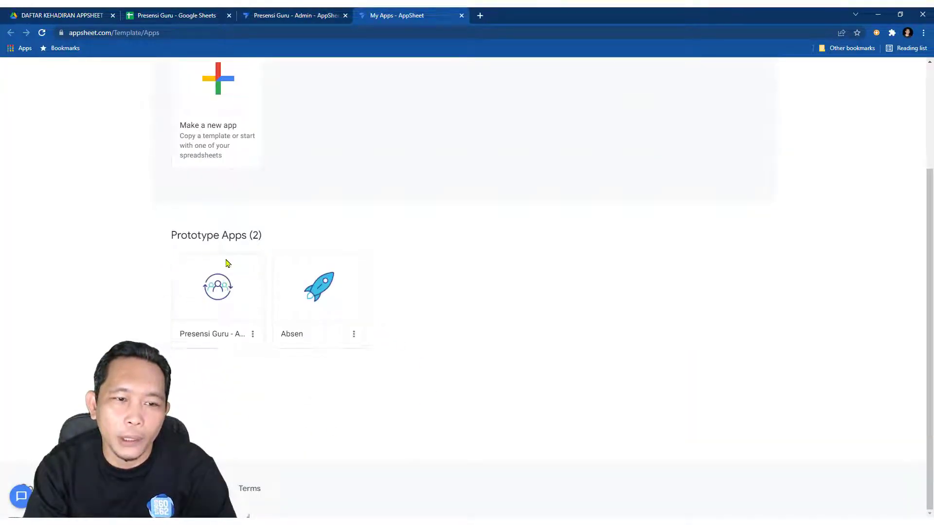
pyautogui.click(253, 334)
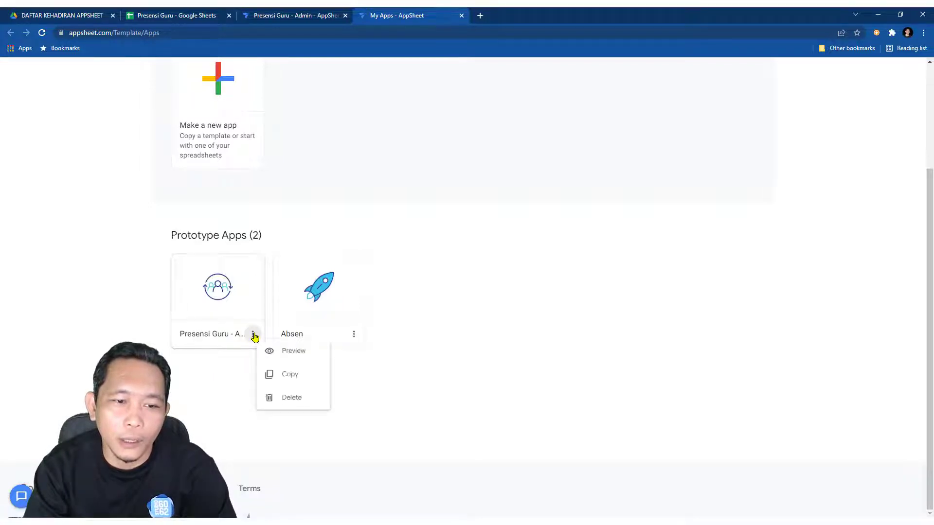
pyautogui.click(286, 376)
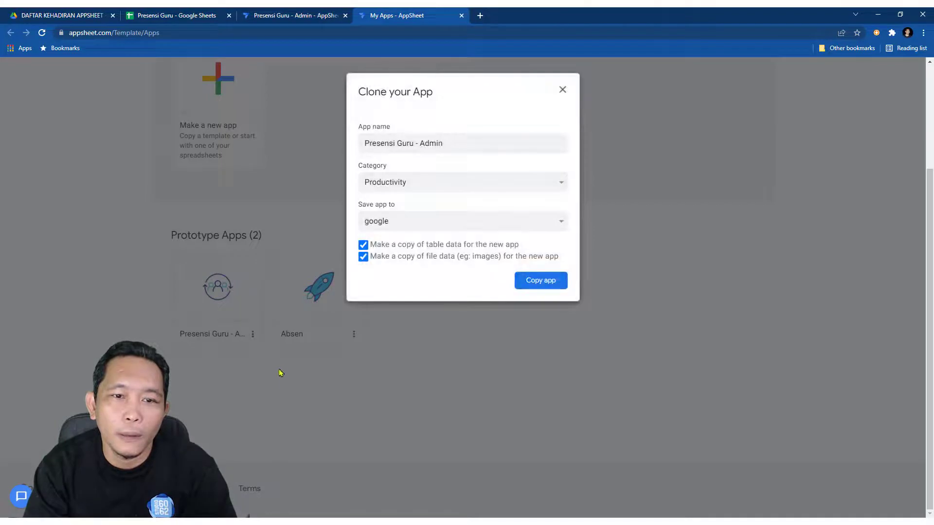
pyautogui.doubleClick(423, 143)
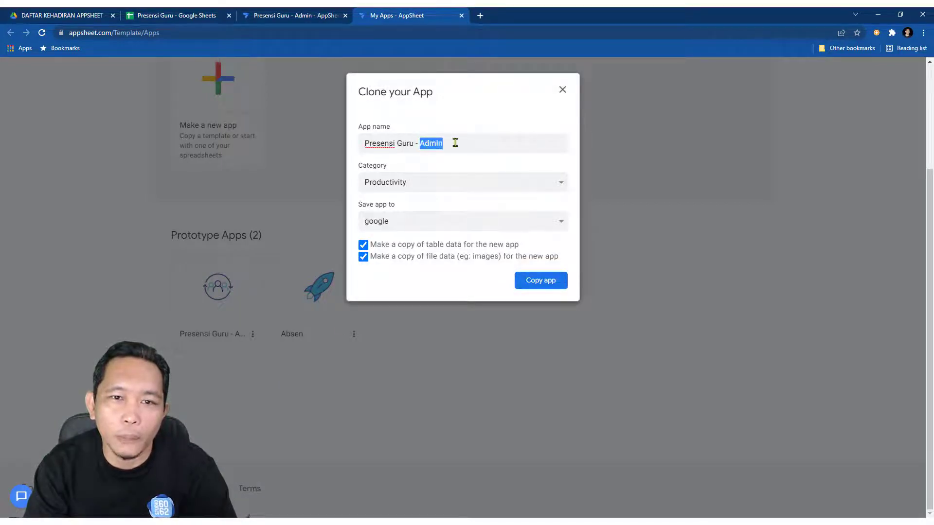
pyautogui.write('User')
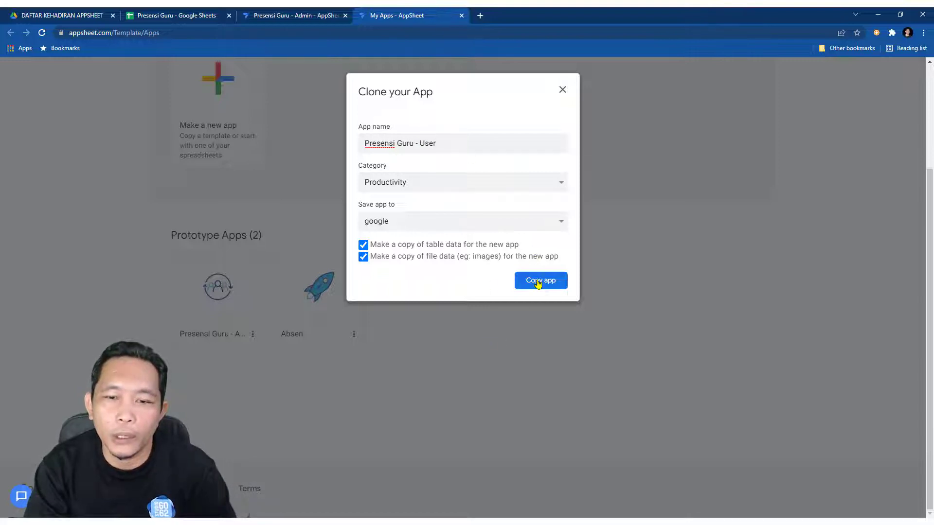
pyautogui.click(553, 286)
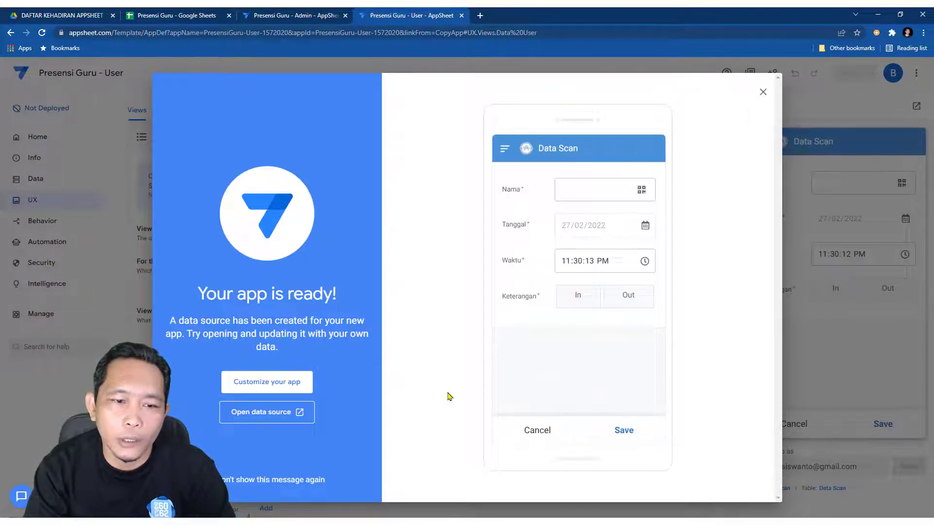
# - Start customizing the cloned app, review its tables and views, and preview the Data User and Data Scan screens
pyautogui.click(280, 385)
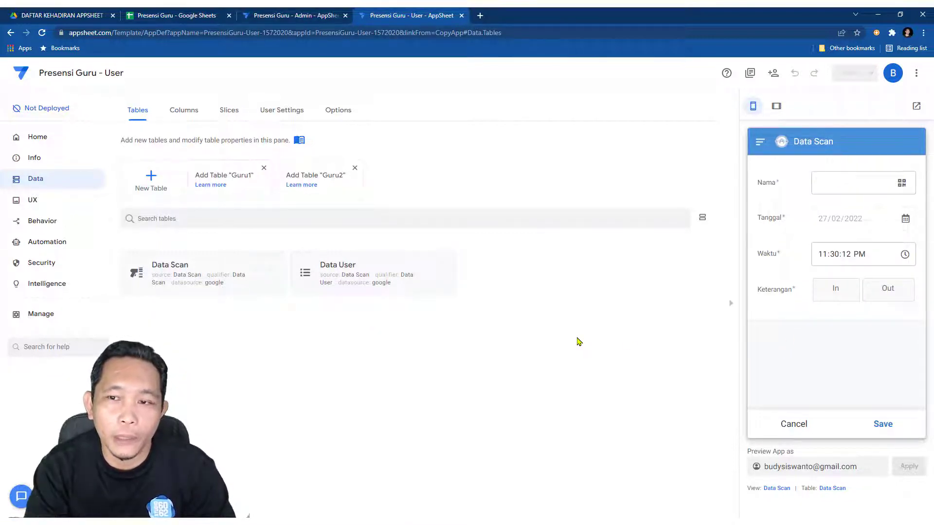
pyautogui.hotkey('alt', 'Left')
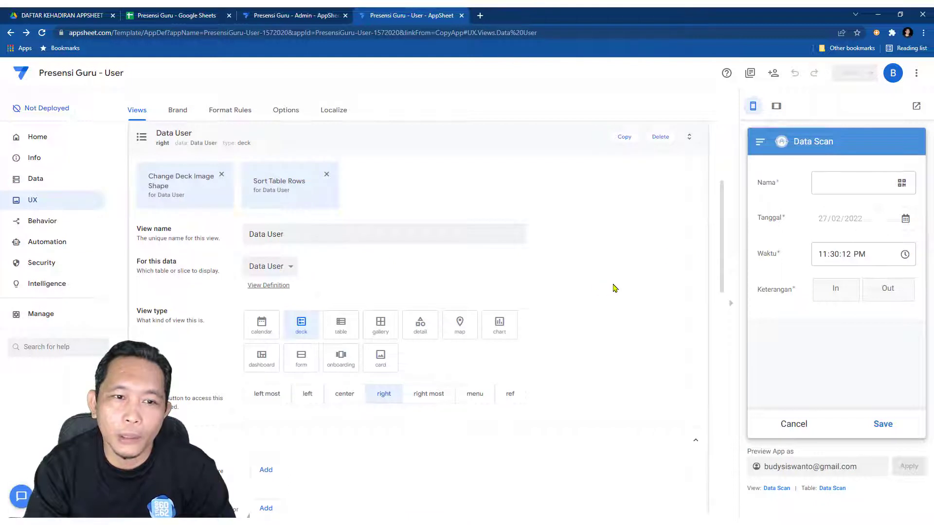
pyautogui.click(42, 183)
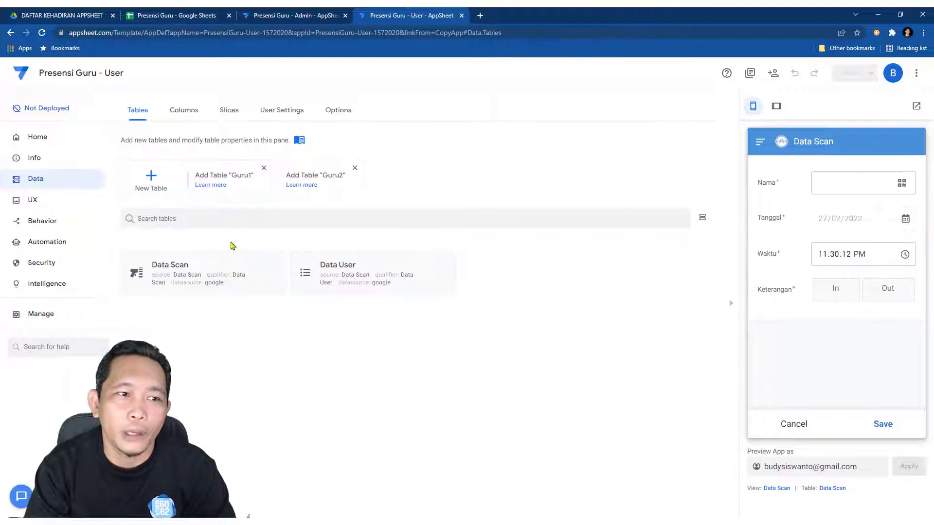
pyautogui.click(34, 205)
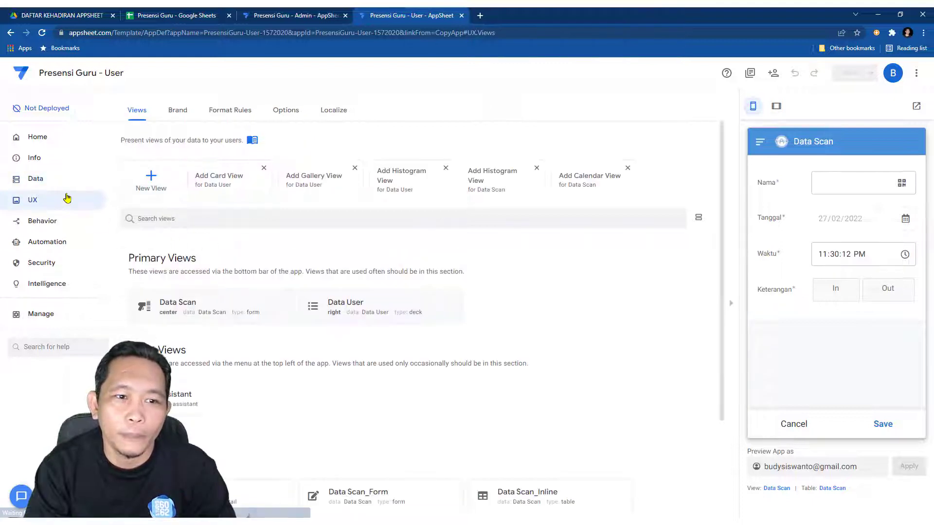
pyautogui.click(800, 431)
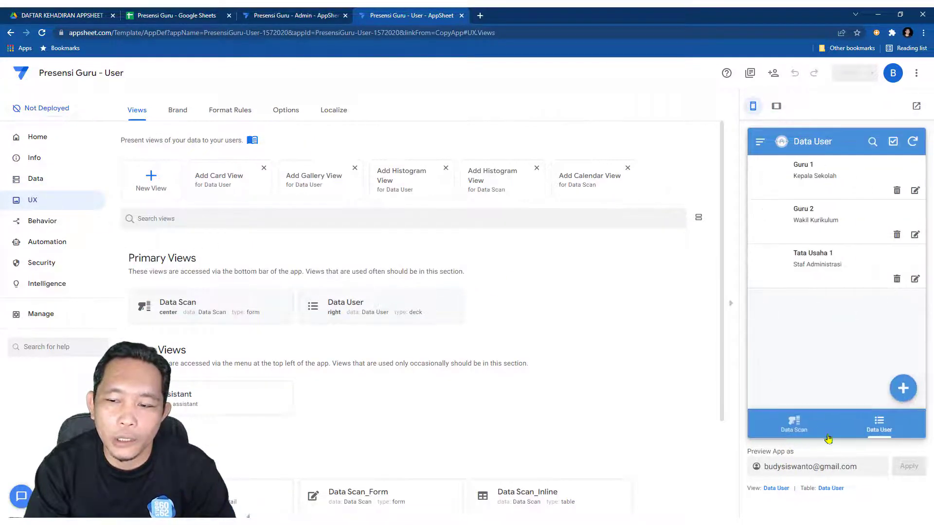
pyautogui.click(782, 425)
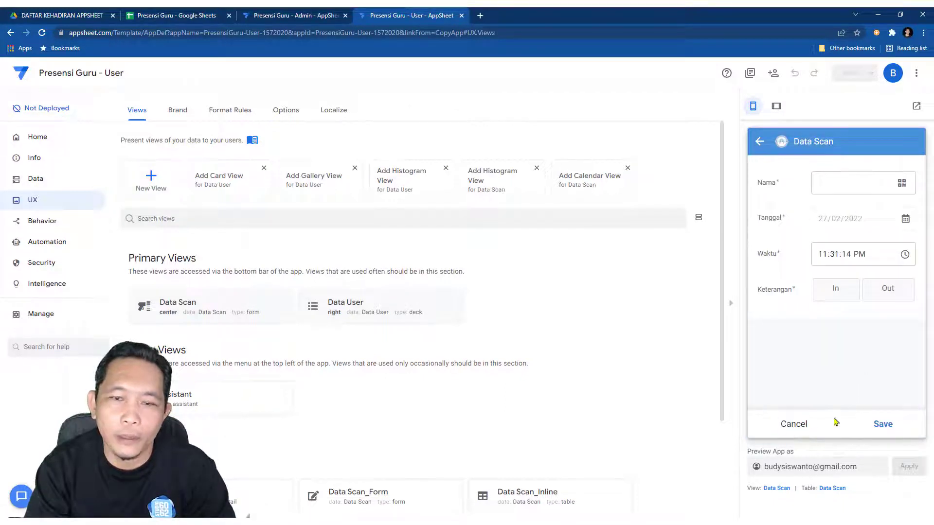
# - Change the Data Scan view's type from form to table and check the rows in the preview
pyautogui.click(184, 307)
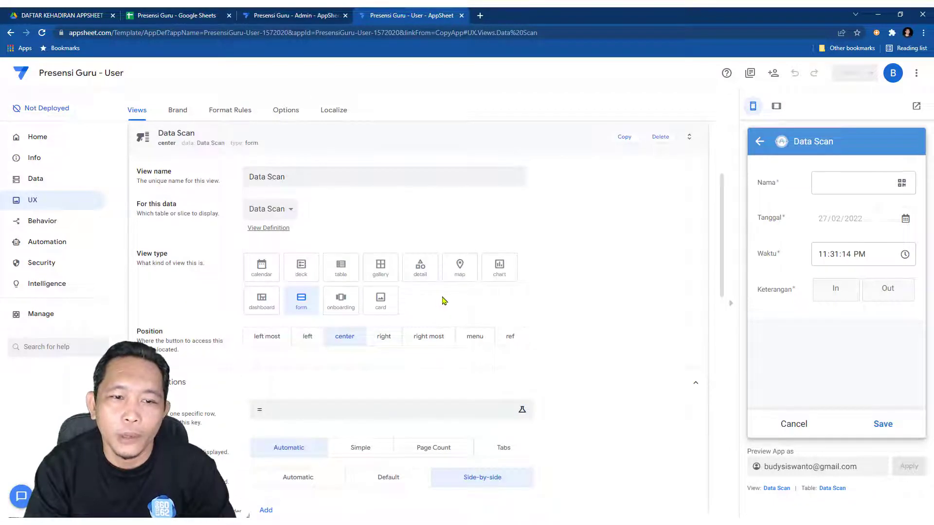
pyautogui.click(341, 270)
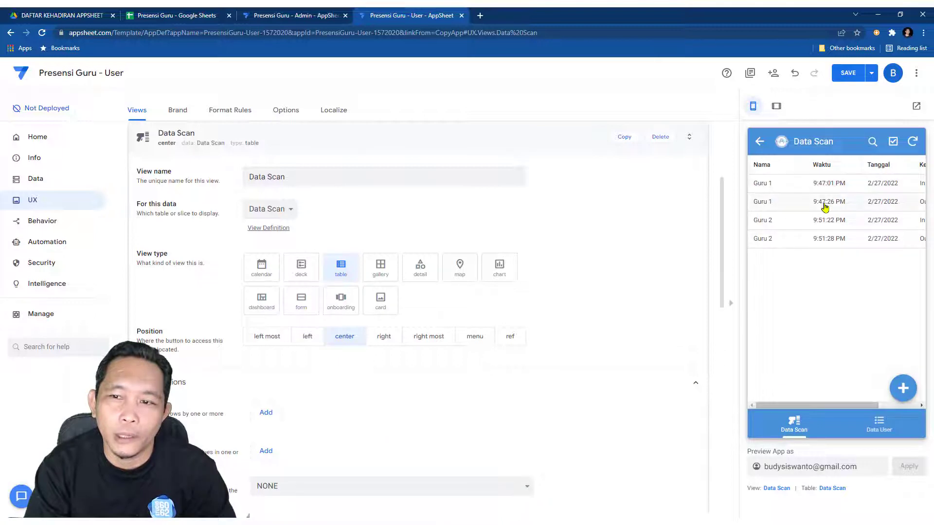
pyautogui.moveTo(836, 406)
pyautogui.mouseDown()
pyautogui.moveTo(888, 414)
pyautogui.moveTo(829, 407)
pyautogui.mouseUp()
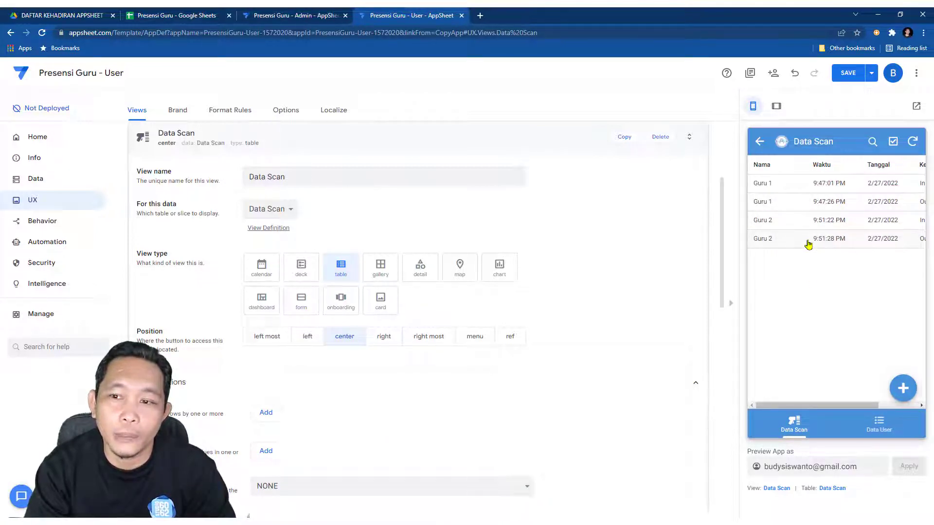
pyautogui.scroll(-2, 457, 342)
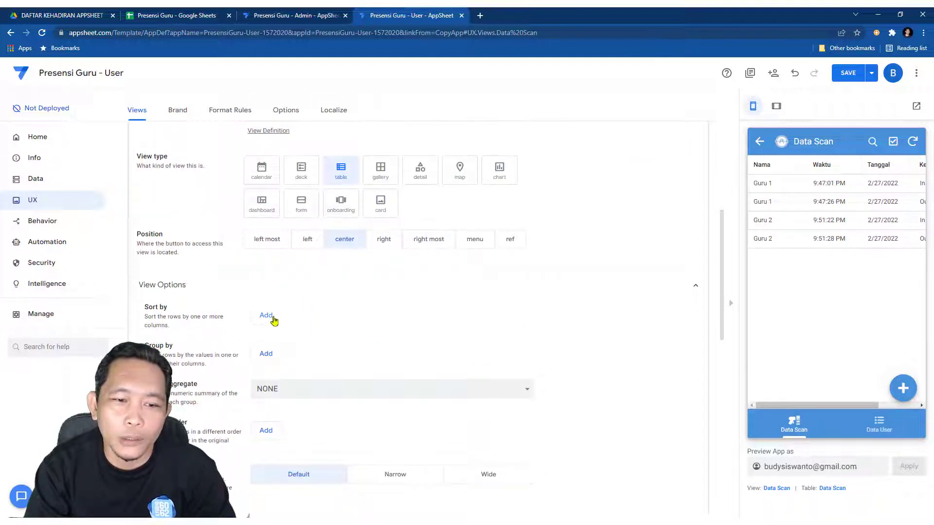
pyautogui.click(270, 316)
pyautogui.click(326, 317)
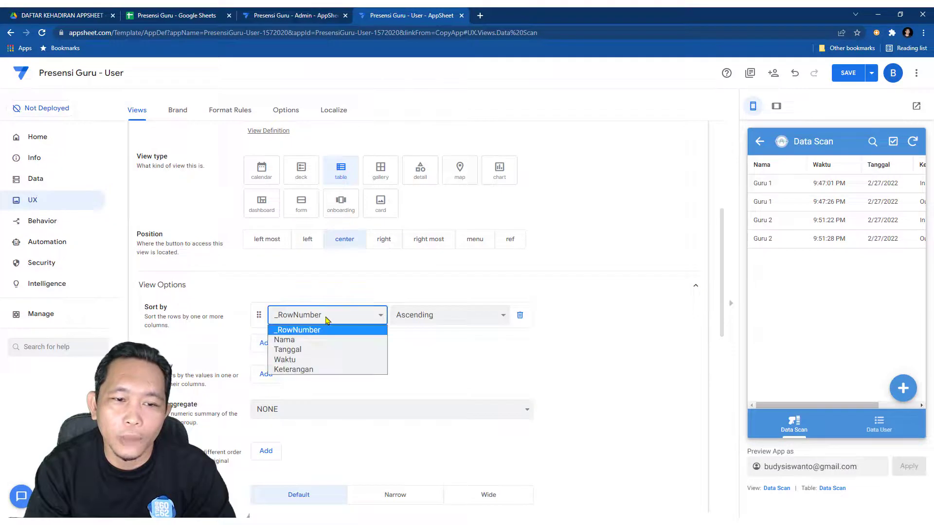
pyautogui.click(315, 349)
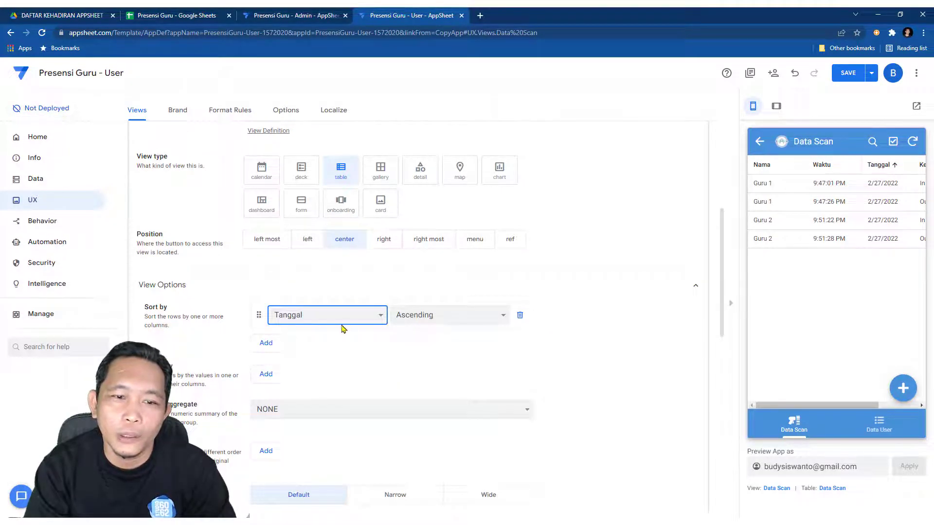
pyautogui.click(519, 316)
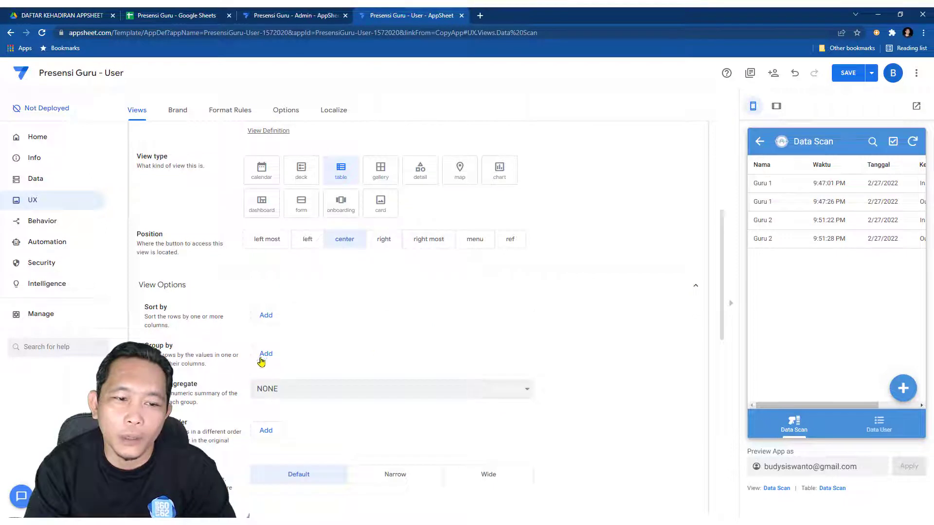
# - Group the Data Scan view's rows by Tanggal and by Nama, both ascending, and check the grouping in the preview
pyautogui.click(265, 354)
pyautogui.click(359, 354)
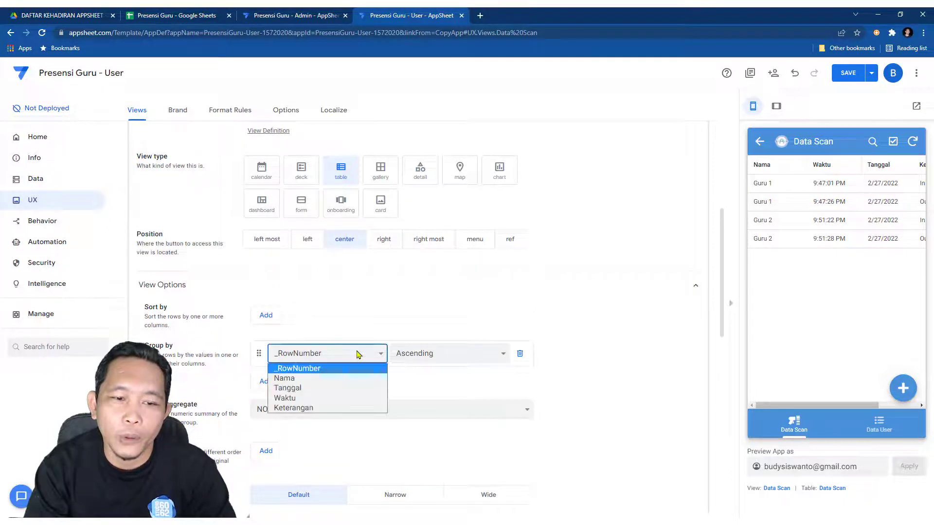
pyautogui.click(334, 389)
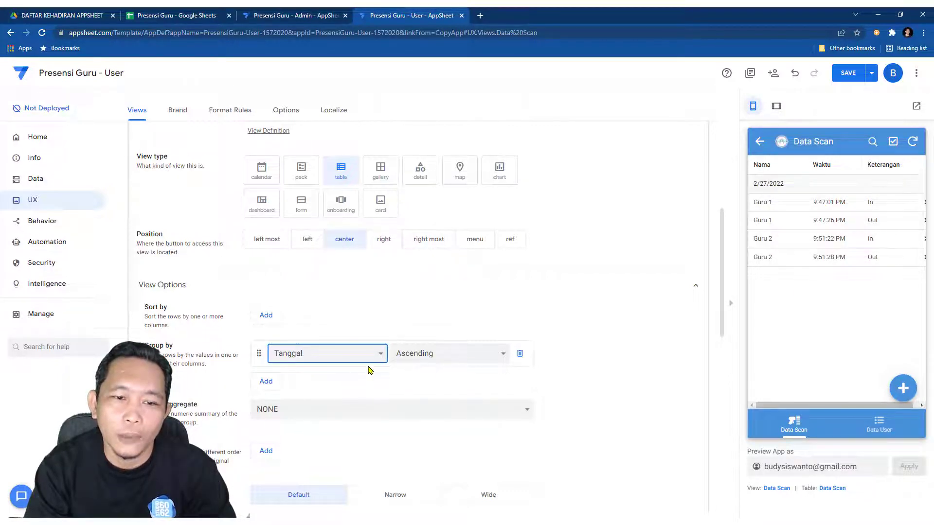
pyautogui.click(268, 384)
pyautogui.click(350, 382)
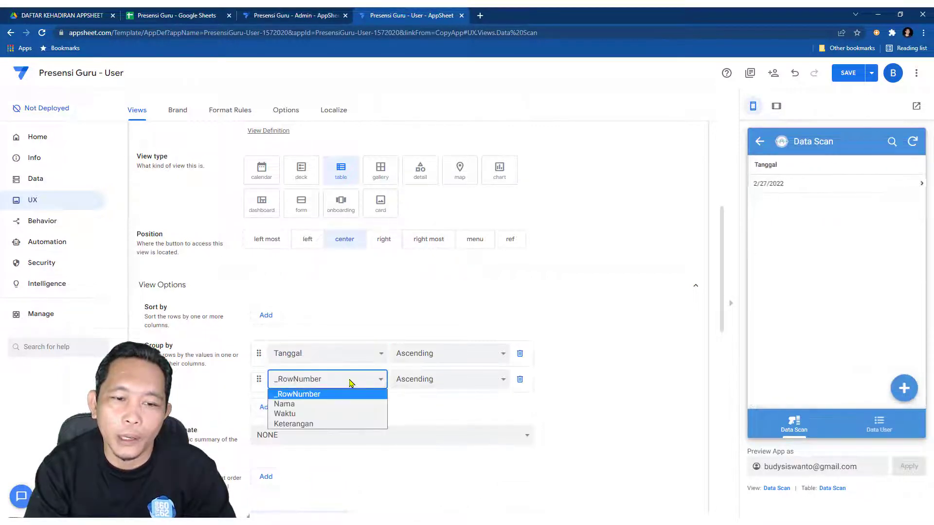
pyautogui.click(336, 404)
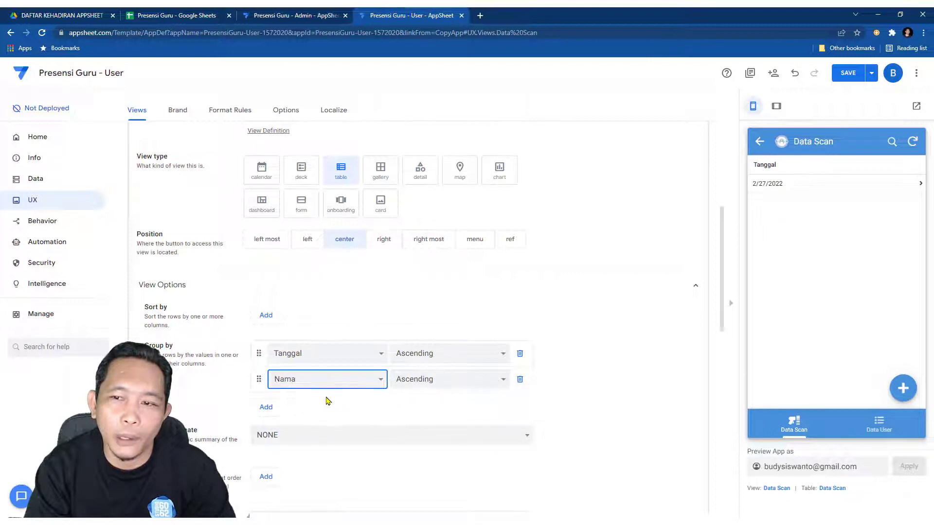
pyautogui.click(799, 186)
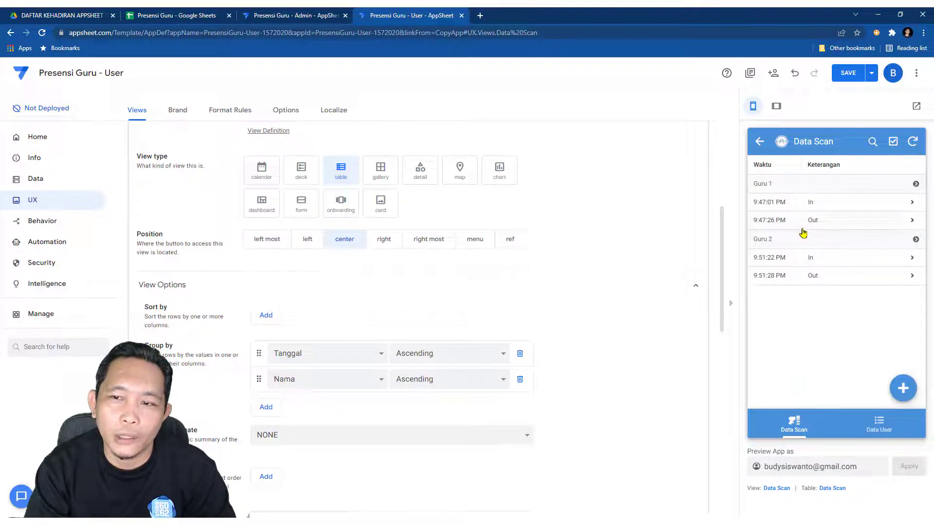
pyautogui.click(760, 142)
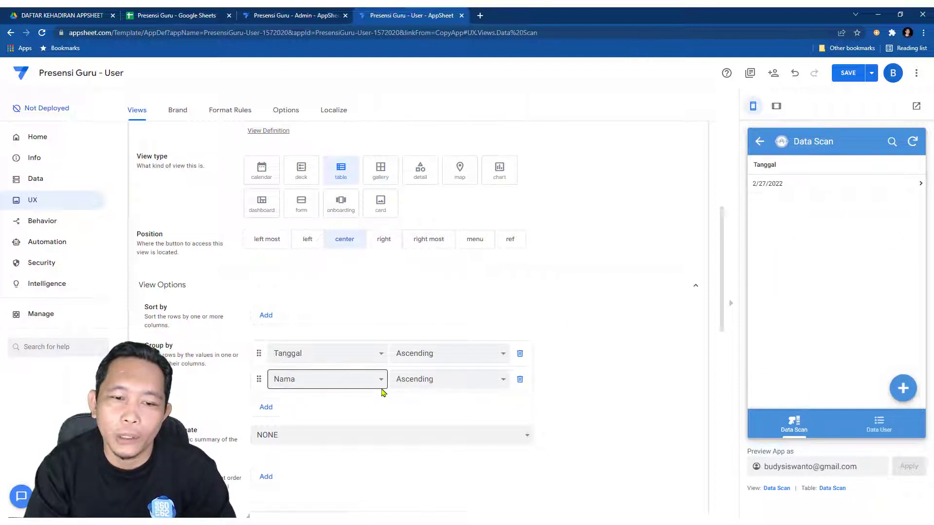
# - Review the Data Scan view's display and behavior settings, and save the app
pyautogui.scroll(-1, 404, 396)
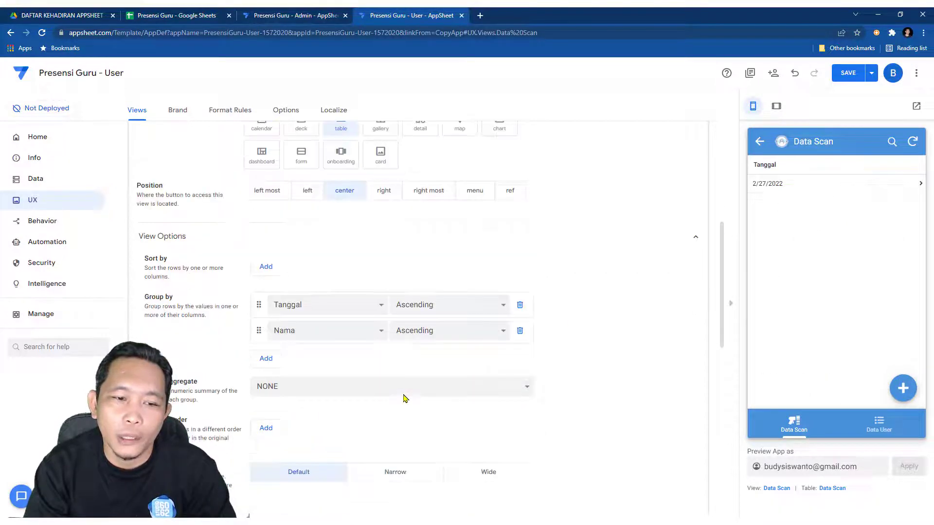
pyautogui.scroll(-3, 354, 430)
pyautogui.scroll(-3, 333, 415)
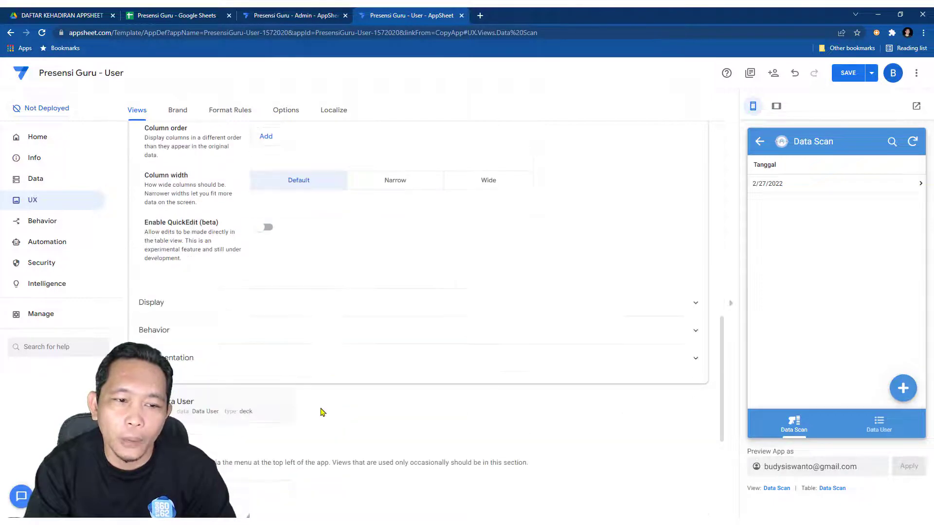
pyautogui.click(256, 304)
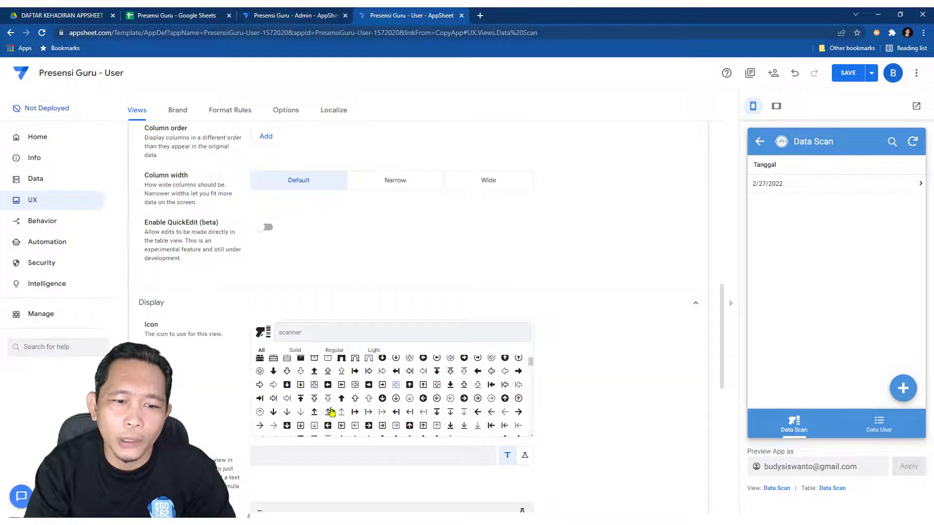
pyautogui.scroll(-3, 621, 373)
pyautogui.scroll(-3, 436, 392)
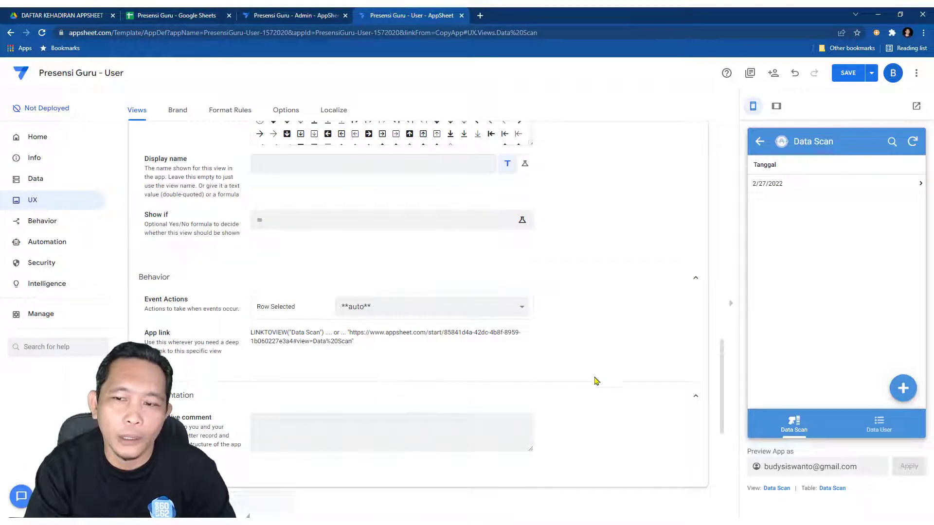
pyautogui.click(846, 73)
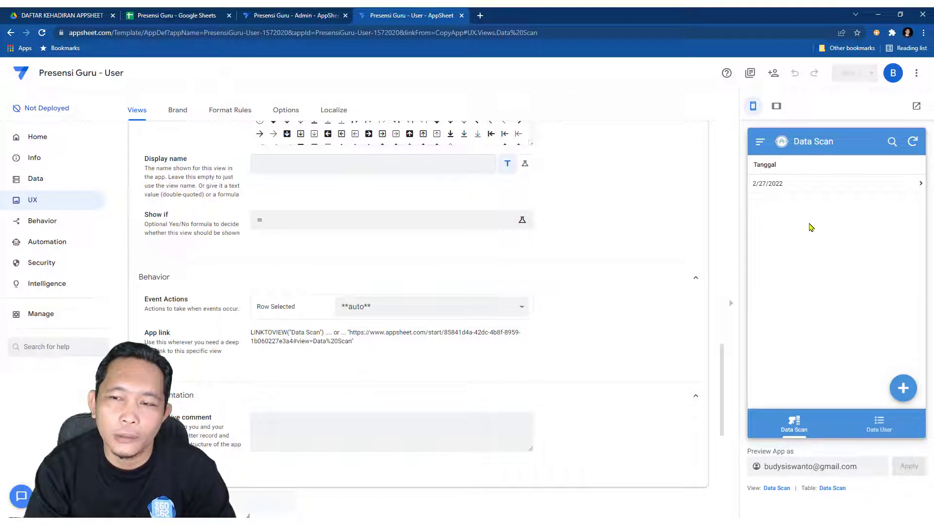
# - In the app preview, examine the Data Scan entries dated 2/27/2022 and open the details of Guru 1
pyautogui.click(805, 186)
pyautogui.click(760, 145)
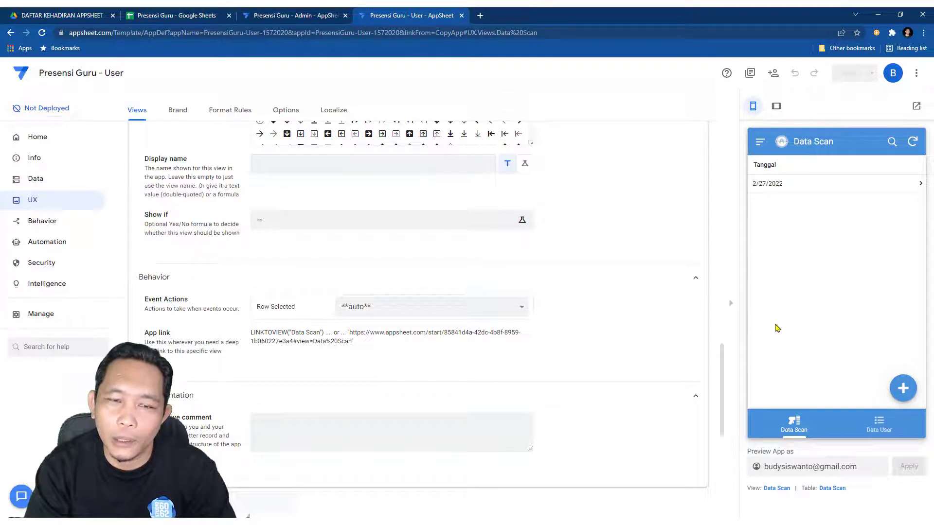
pyautogui.click(786, 185)
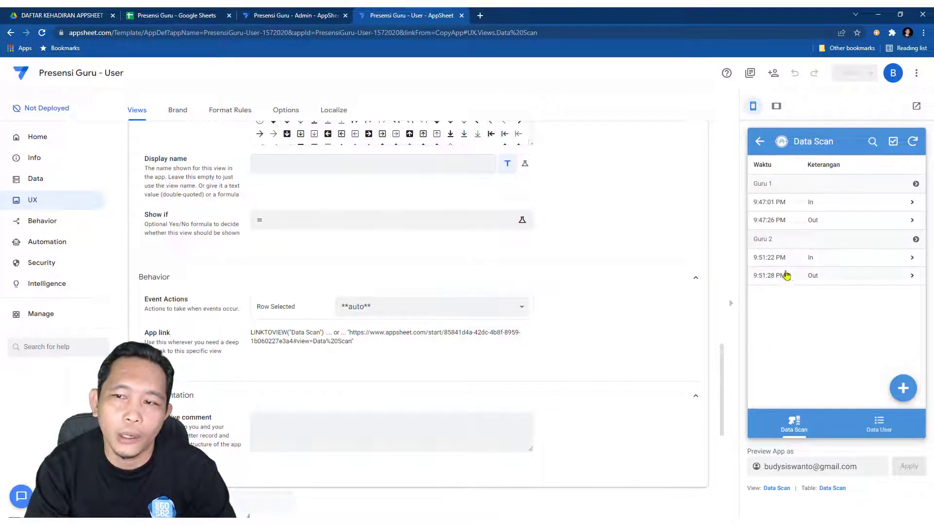
pyautogui.click(915, 184)
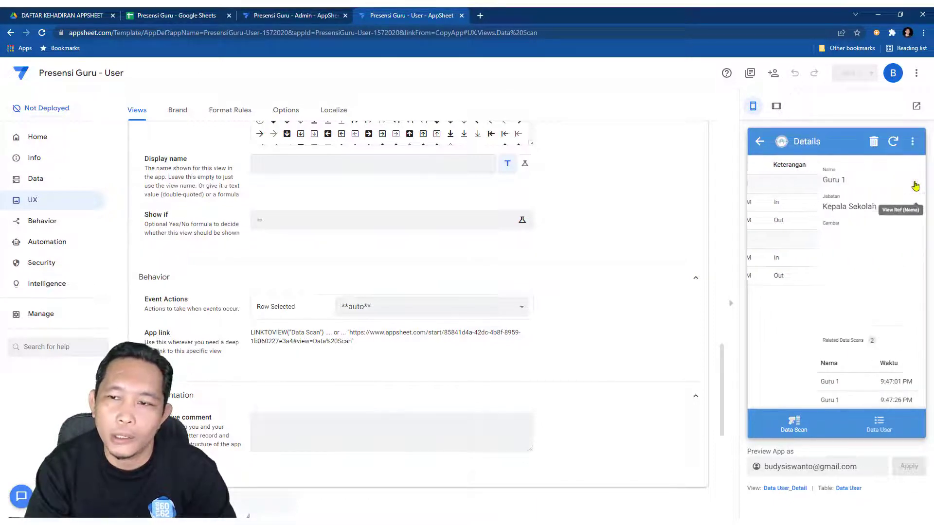
# - In the app preview, review Guru 1's details and related scans, return to the Data Scan list, and open the Data User list
pyautogui.scroll(-2, 845, 331)
pyautogui.moveTo(780, 349)
pyautogui.mouseDown()
pyautogui.moveTo(846, 352)
pyautogui.moveTo(790, 351)
pyautogui.mouseUp()
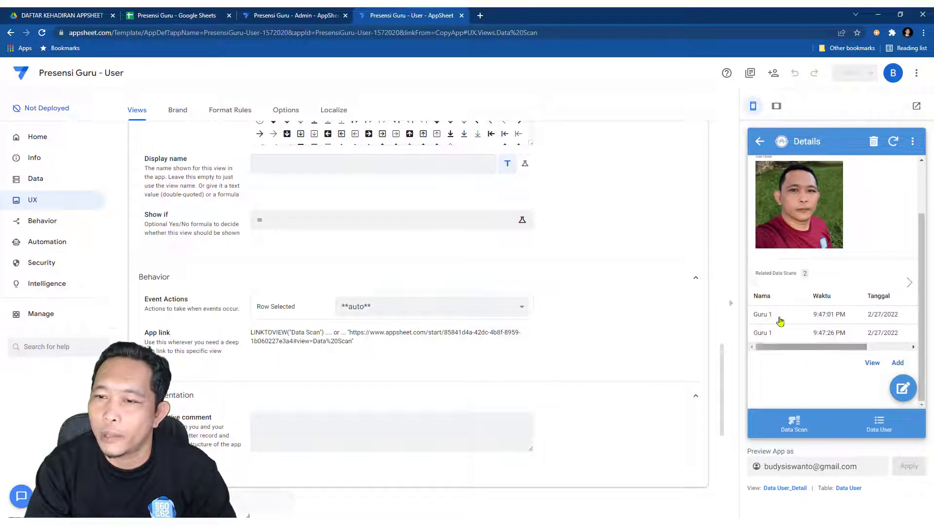
pyautogui.click(758, 142)
pyautogui.click(758, 142)
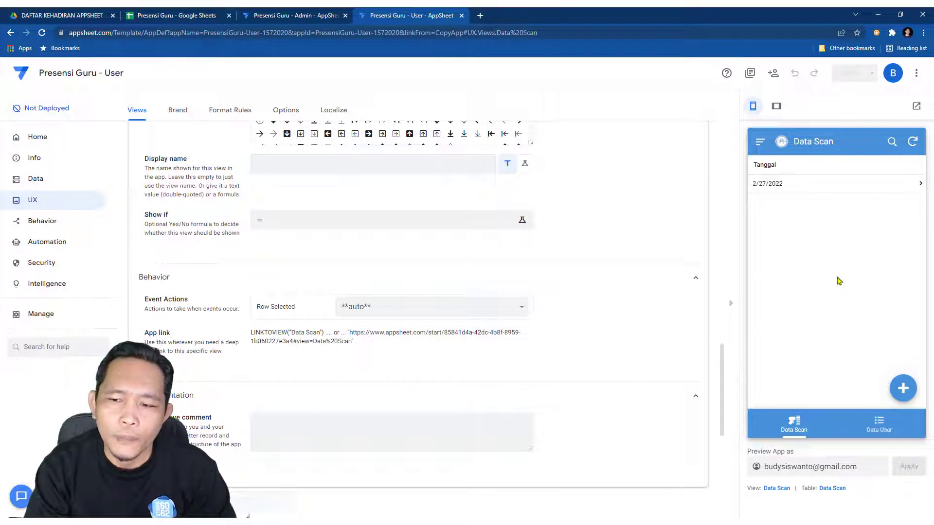
pyautogui.click(878, 427)
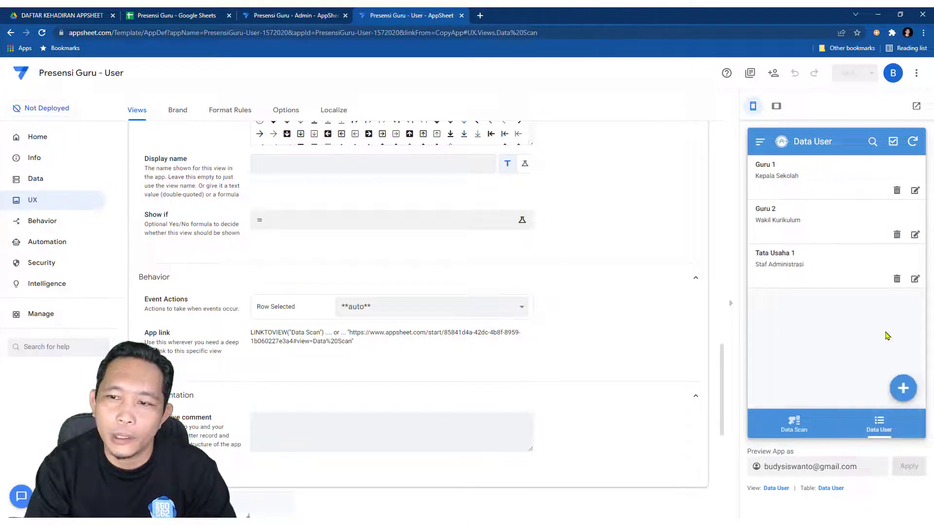
# - Collapse the Data Scan view's settings, open the Data User view's settings, and examine its view and display options
pyautogui.scroll(3, 272, 287)
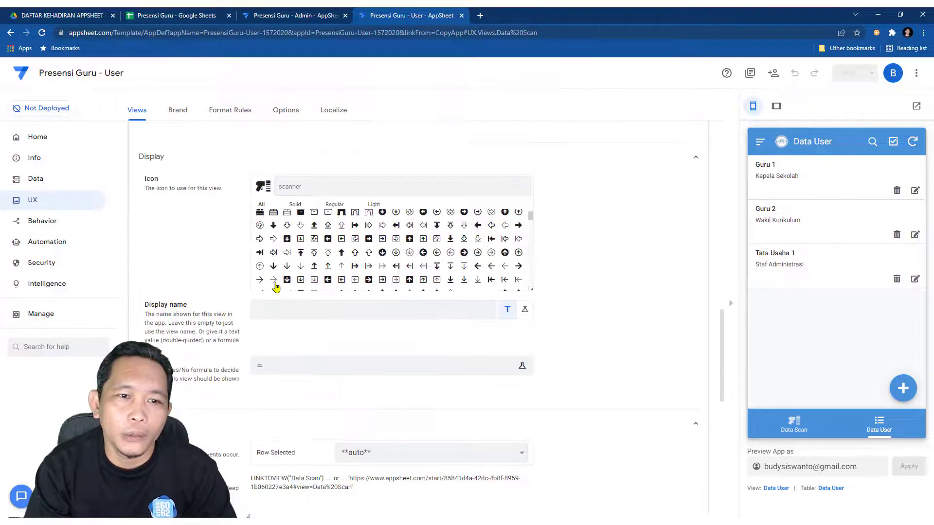
pyautogui.scroll(-5, 273, 287)
pyautogui.scroll(15, 274, 287)
pyautogui.scroll(5, 274, 287)
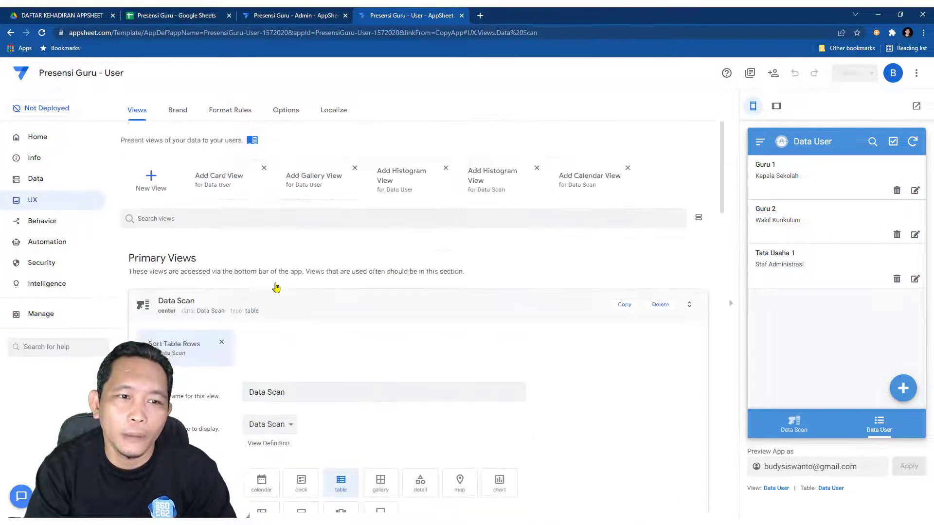
pyautogui.click(200, 305)
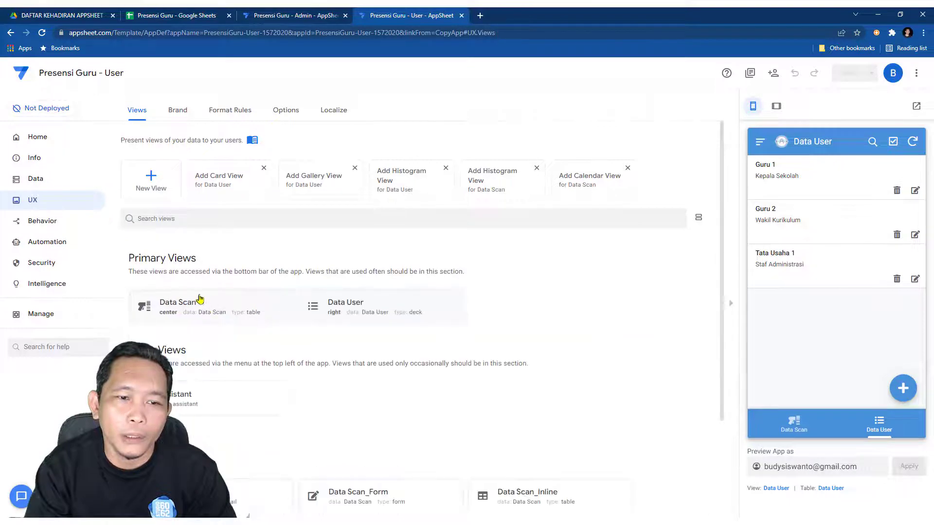
pyautogui.click(374, 304)
pyautogui.scroll(-10, 538, 313)
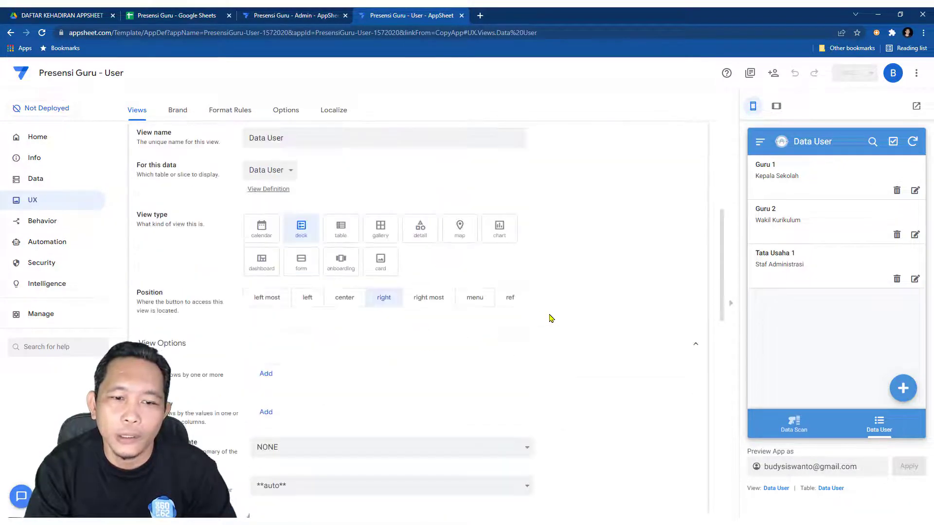
pyautogui.scroll(-4, 508, 312)
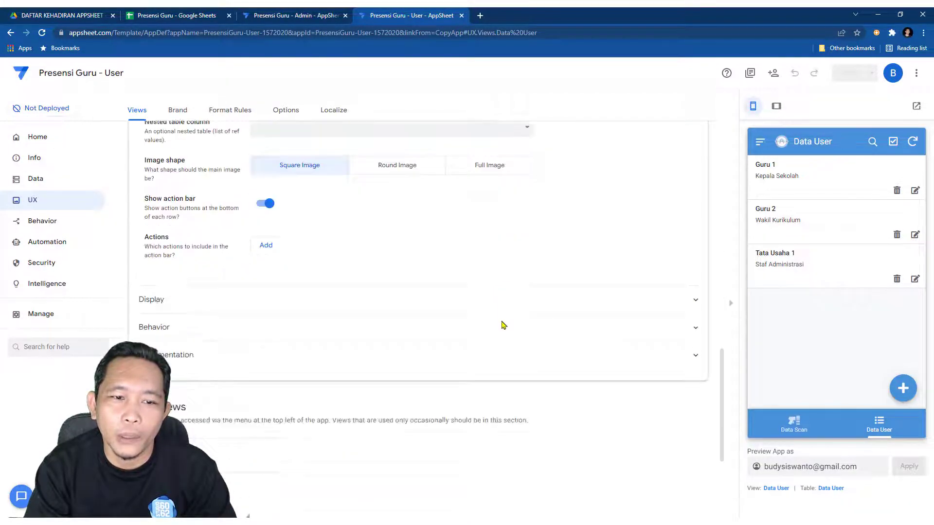
pyautogui.click(270, 212)
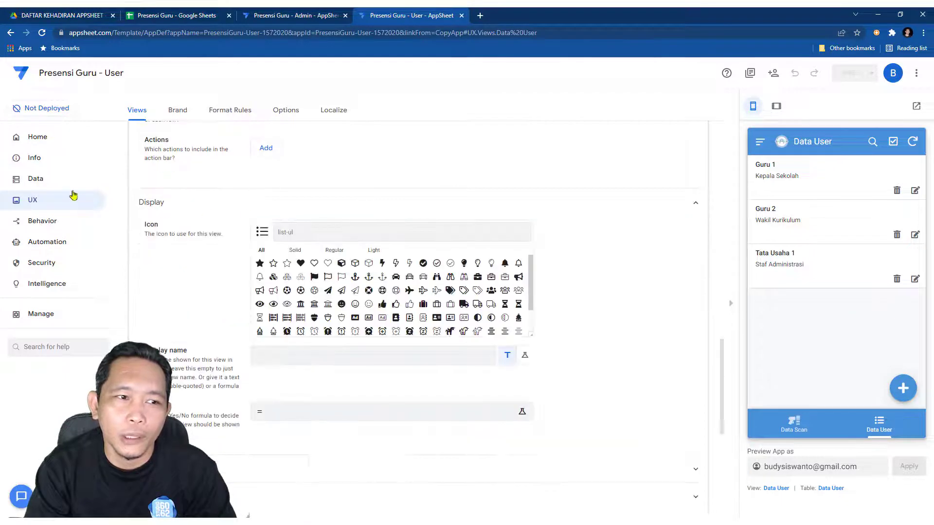
# - Open the Data User table's settings, check Guru 1's edit form in the preview, and disallow adds and deletes while keeping updates allowed
pyautogui.click(38, 181)
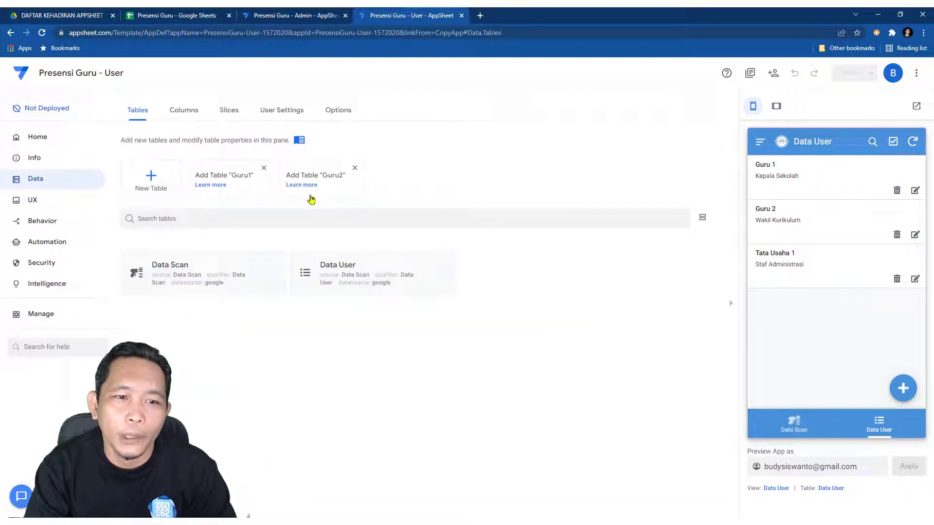
pyautogui.click(351, 270)
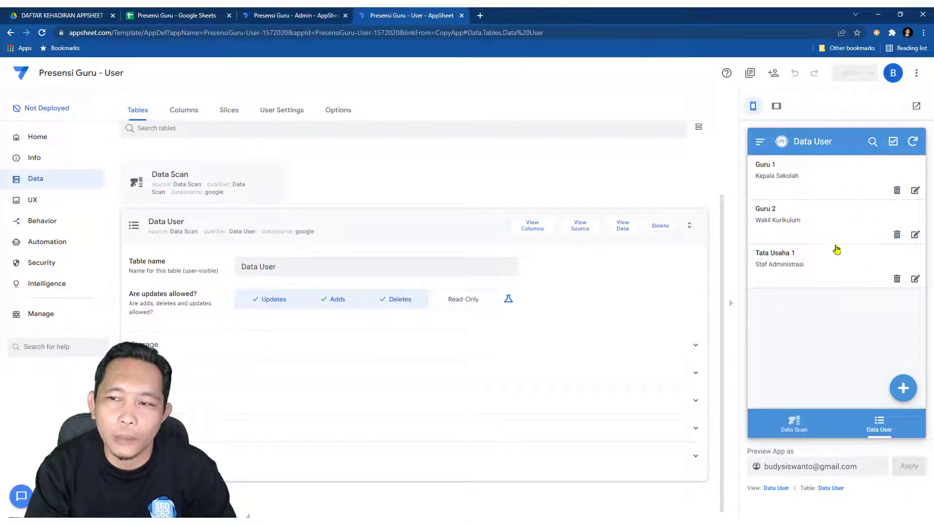
pyautogui.click(914, 190)
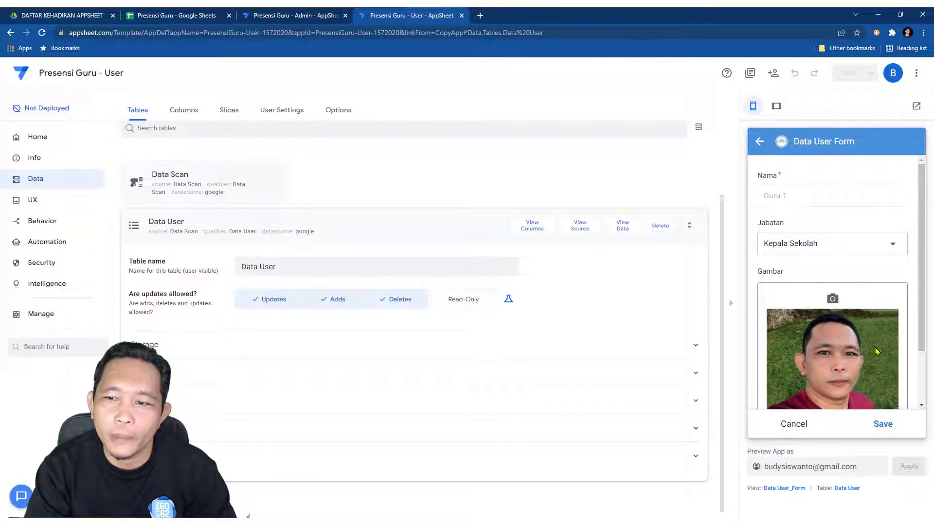
pyautogui.scroll(-2, 875, 353)
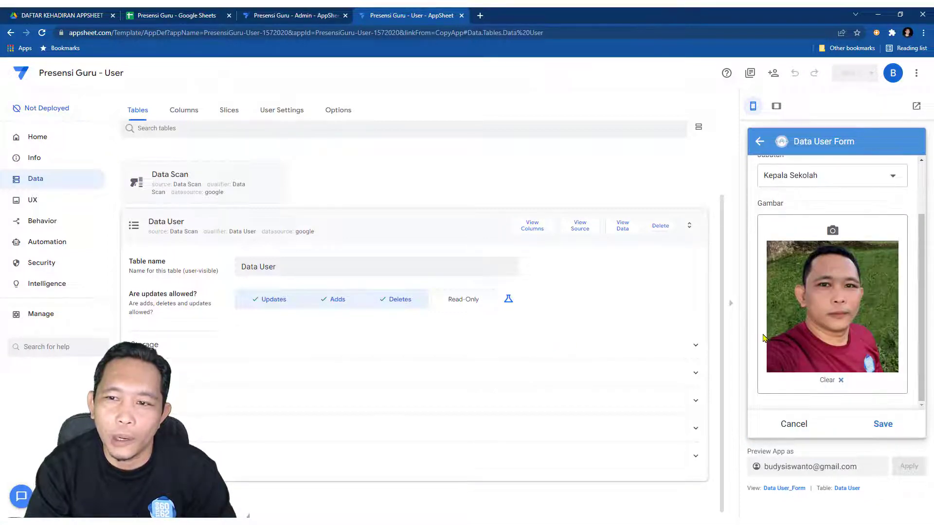
pyautogui.scroll(2, 766, 338)
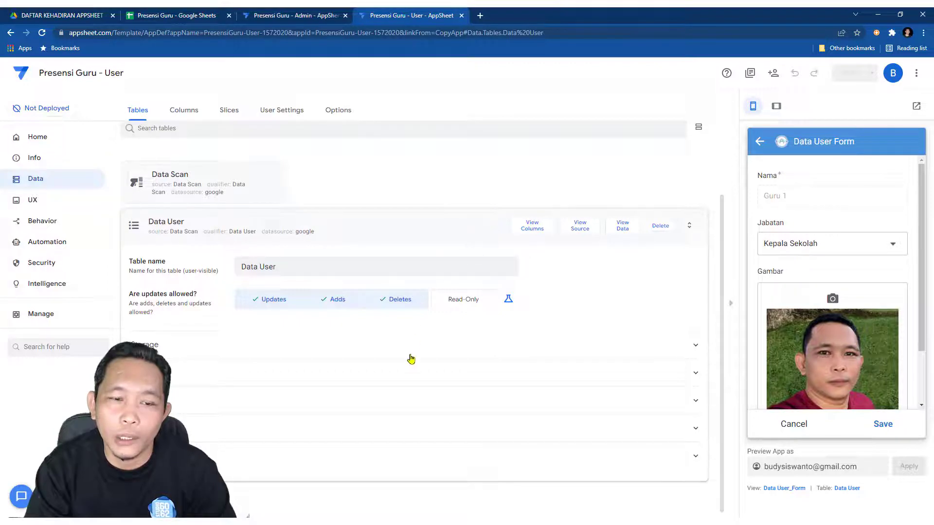
pyautogui.click(336, 300)
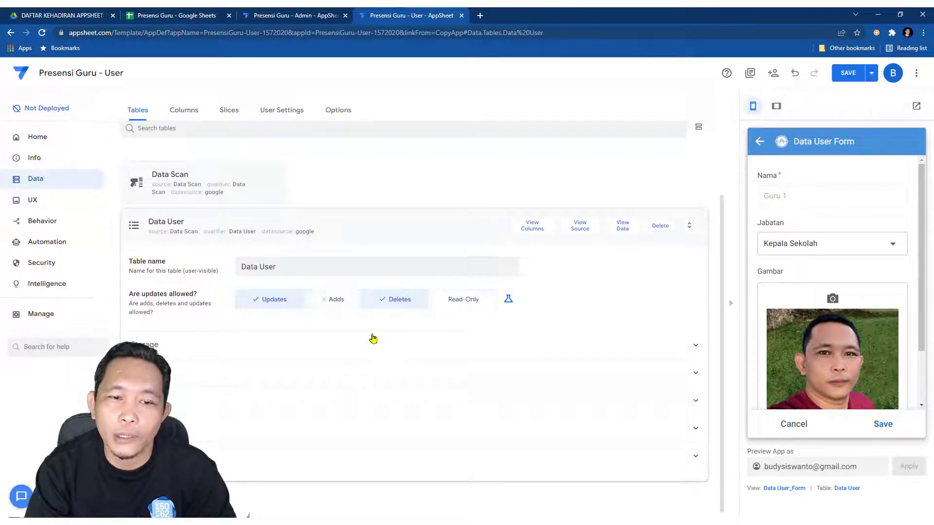
pyautogui.click(386, 308)
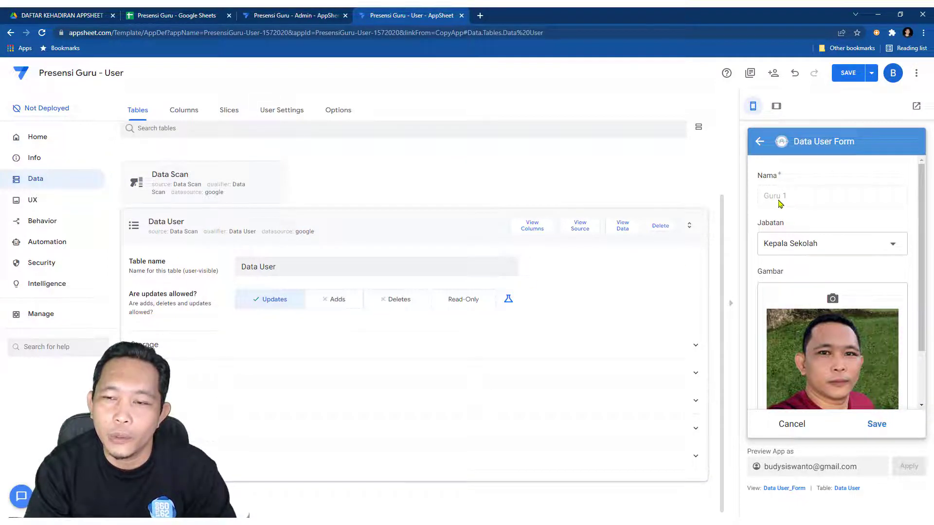
# - Try clearing the Jabatan value in Guru 1's form in the preview, and cancel the edit
pyautogui.click(892, 246)
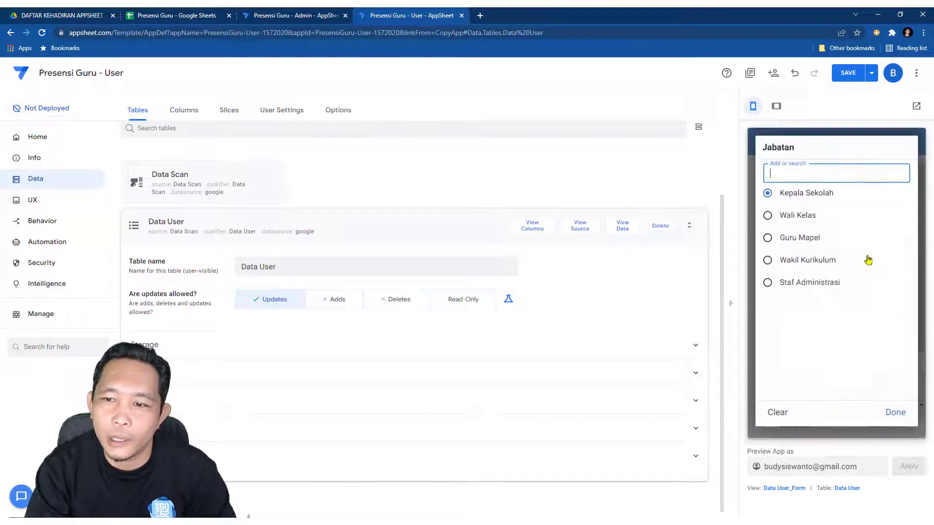
pyautogui.click(777, 413)
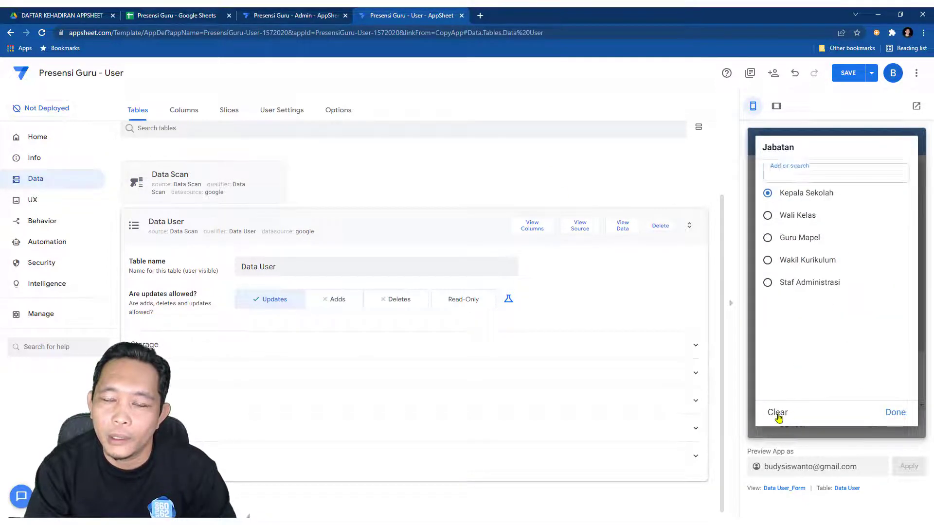
pyautogui.click(777, 413)
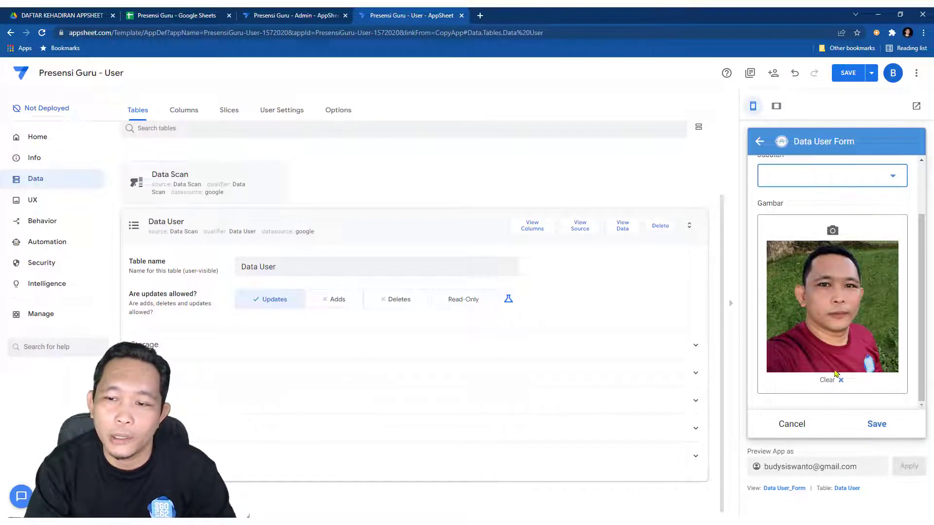
pyautogui.click(791, 424)
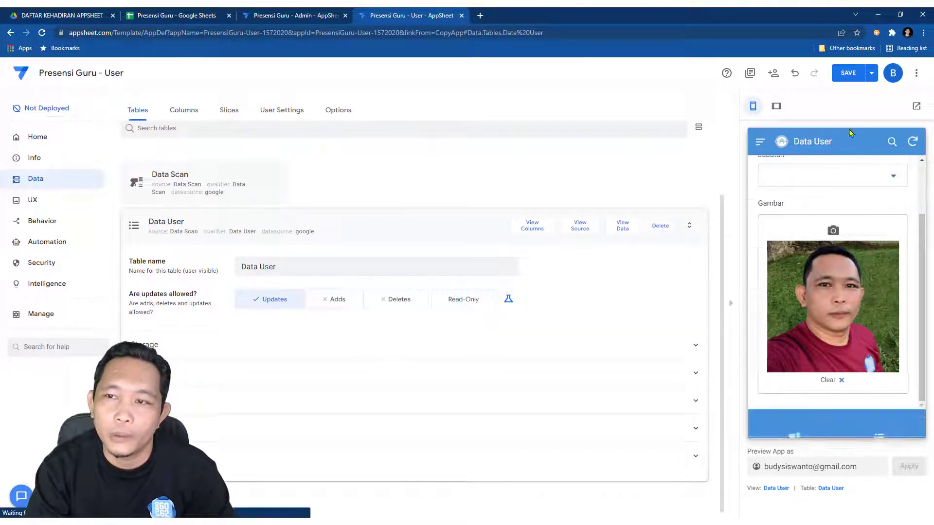
# - Save the app, and change the Data User view's type to gallery after trying the card type
pyautogui.click(846, 74)
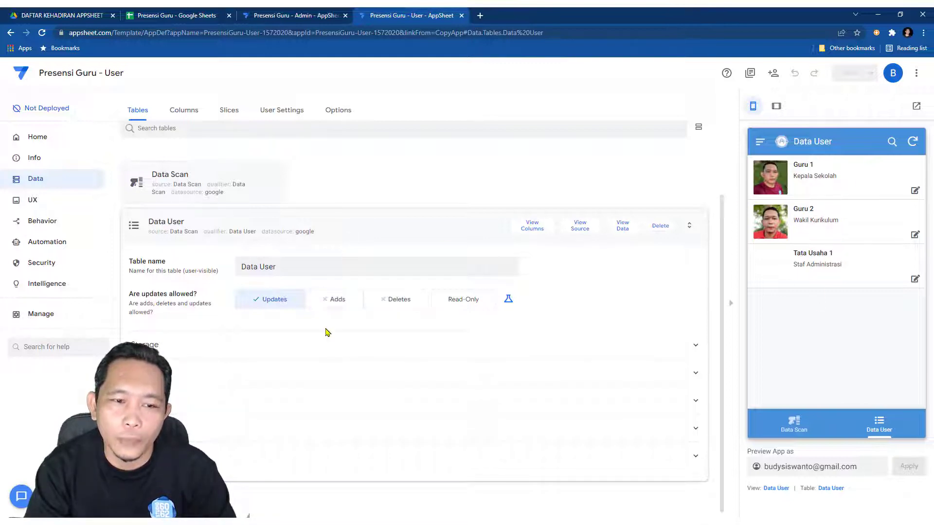
pyautogui.click(39, 202)
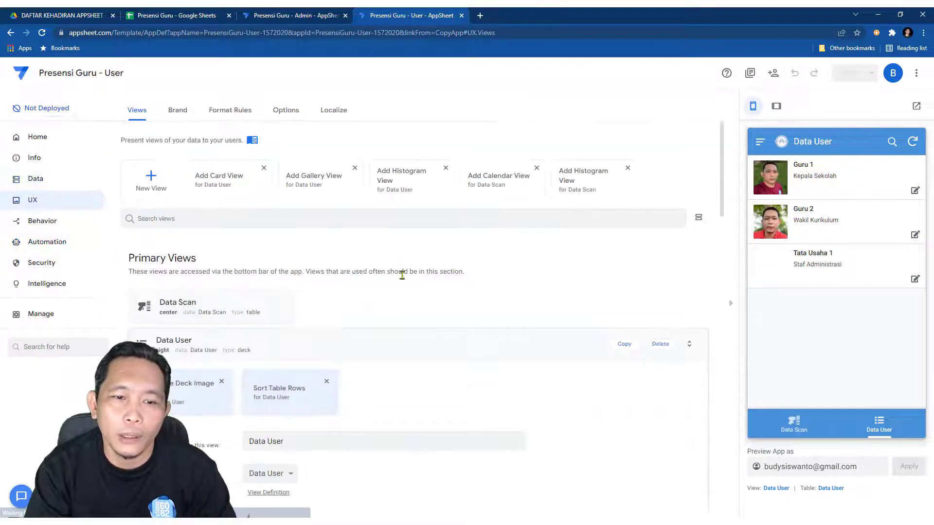
pyautogui.scroll(-6, 431, 376)
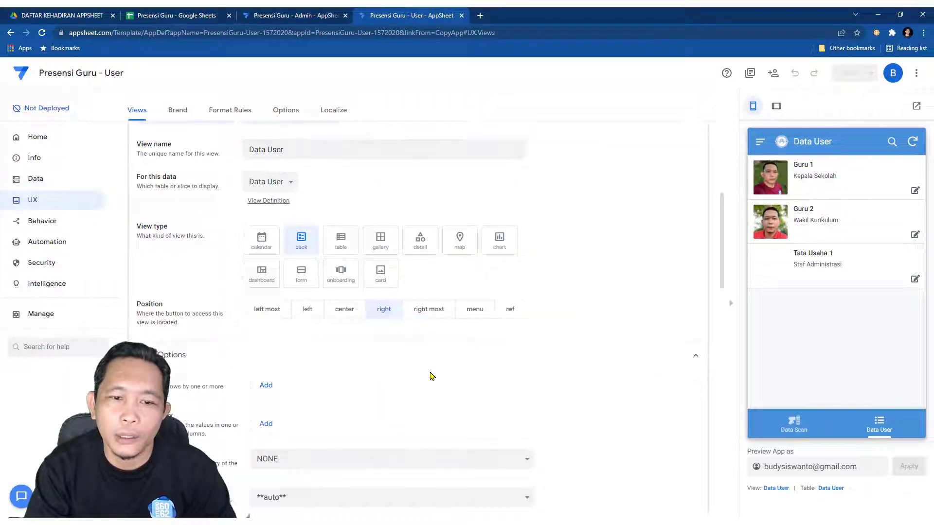
pyautogui.scroll(-3, 431, 376)
pyautogui.scroll(4, 431, 375)
pyautogui.scroll(3, 430, 376)
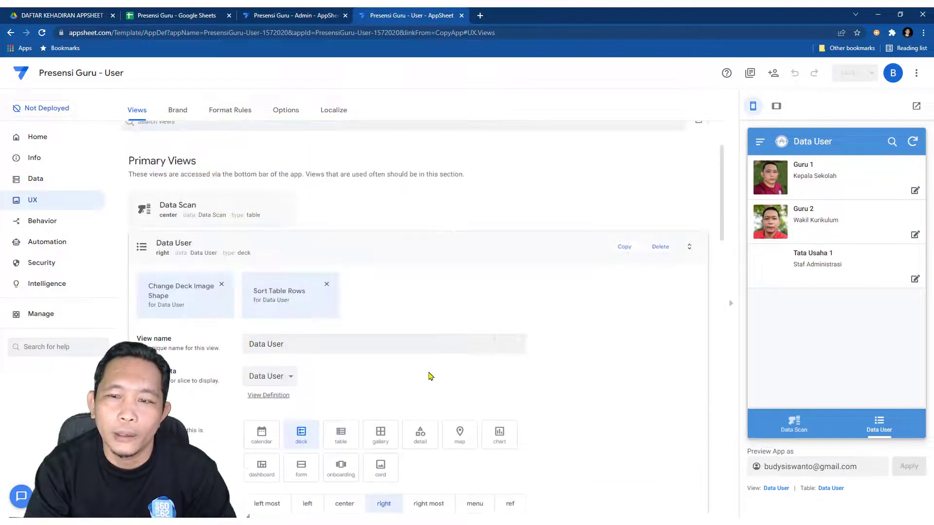
pyautogui.scroll(-3, 424, 364)
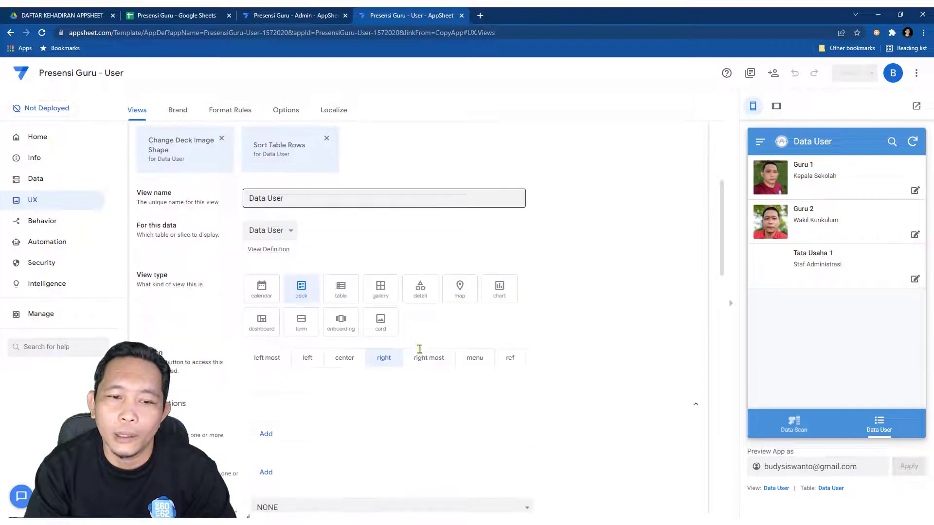
pyautogui.click(379, 321)
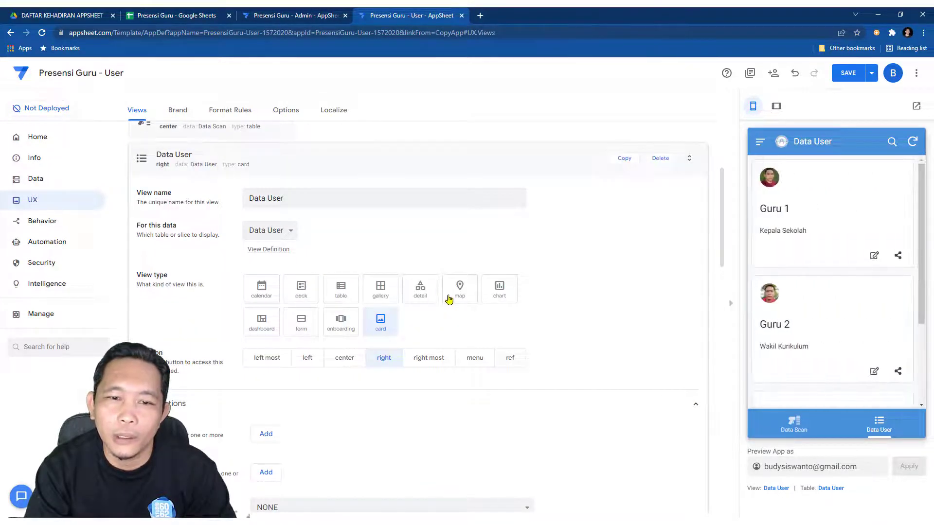
pyautogui.click(382, 290)
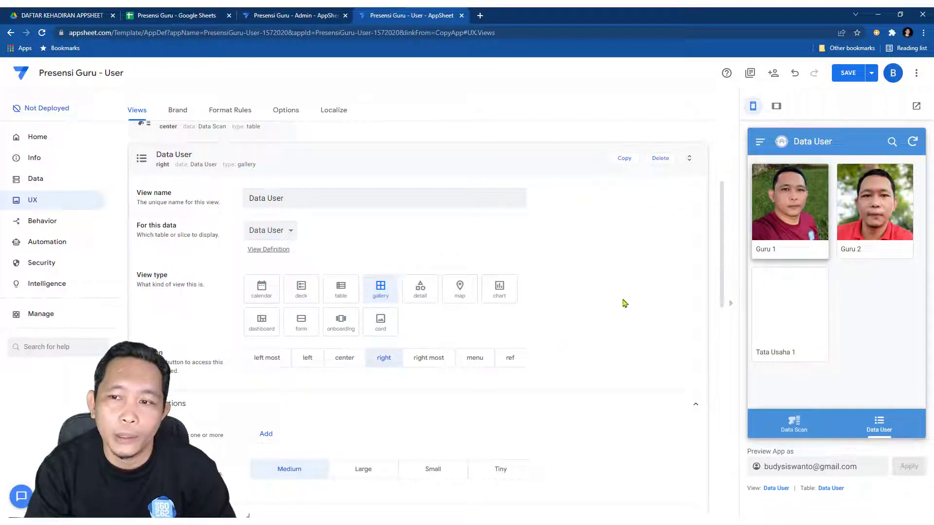
# - Reopen the Data Scan view's settings and review its view type, position and grouping
pyautogui.scroll(4, 421, 329)
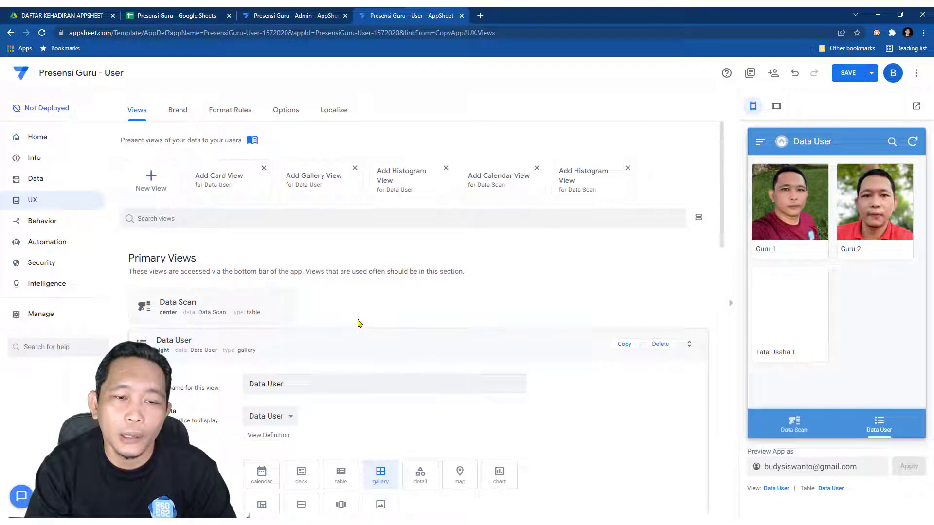
pyautogui.click(245, 306)
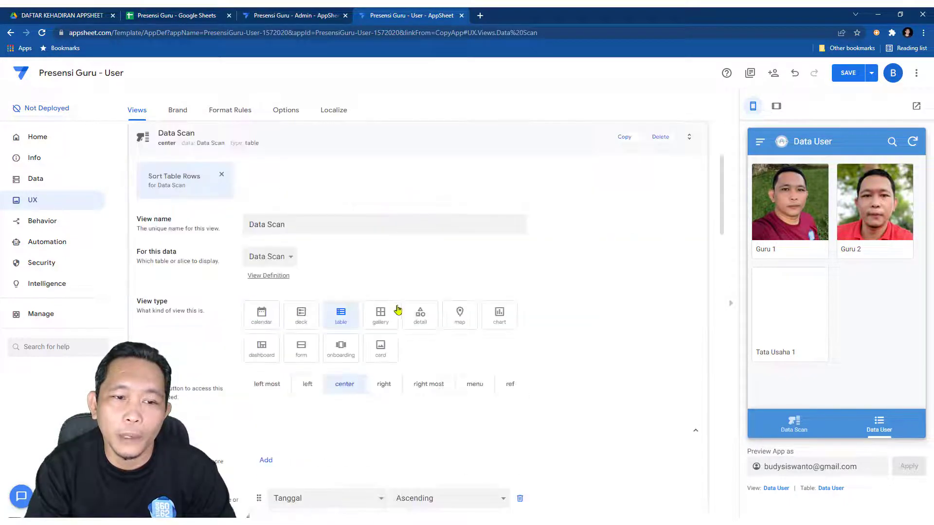
pyautogui.scroll(3, 557, 350)
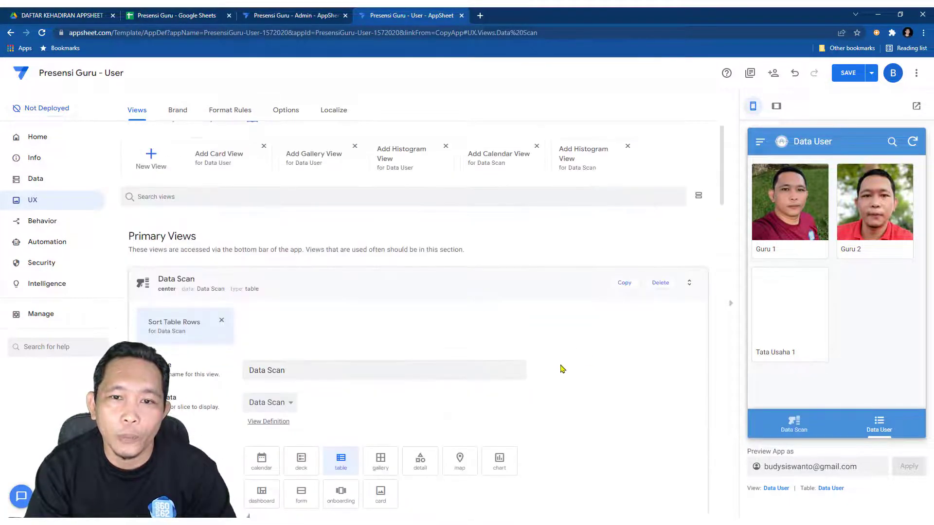
pyautogui.scroll(-5, 561, 369)
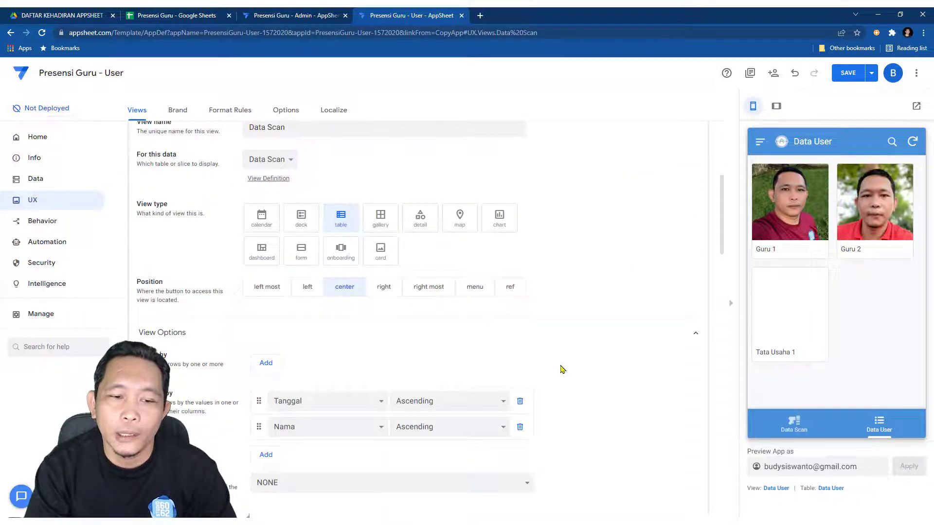
pyautogui.scroll(4, 561, 369)
pyautogui.scroll(2, 562, 369)
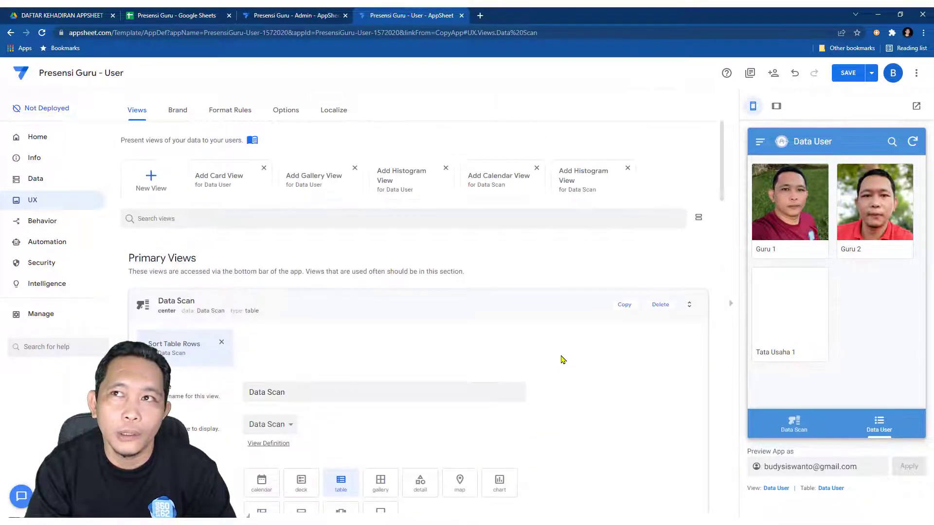
# - Disable required user sign-in, acknowledge that the data is public and that you are authorized to set this up, and save the app
pyautogui.click(46, 264)
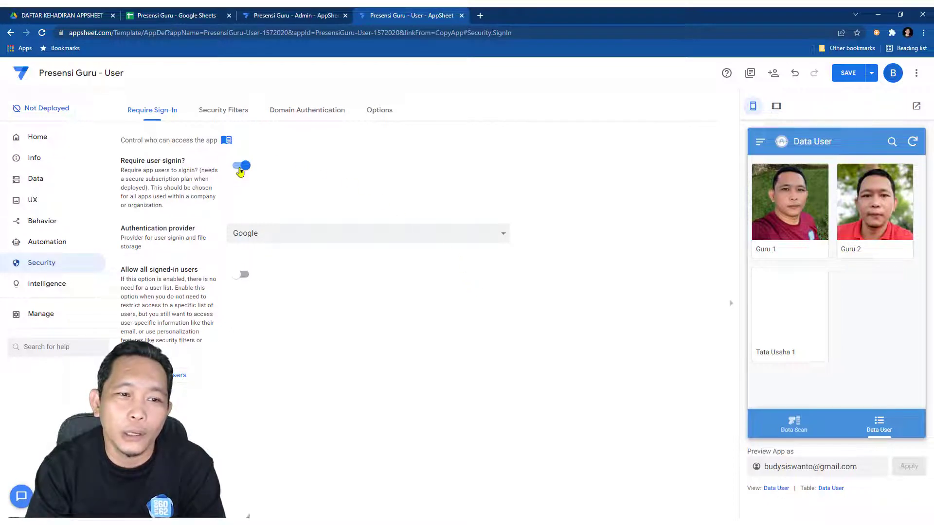
pyautogui.click(240, 168)
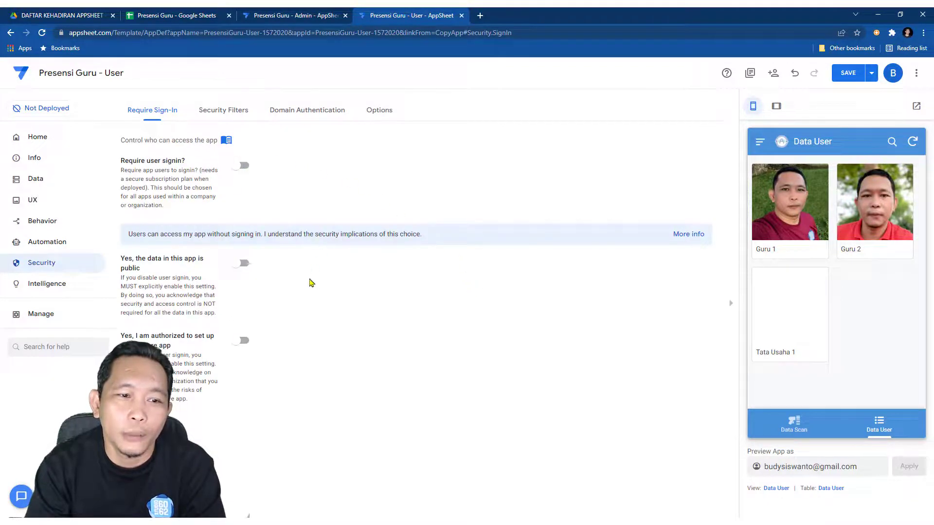
pyautogui.click(245, 265)
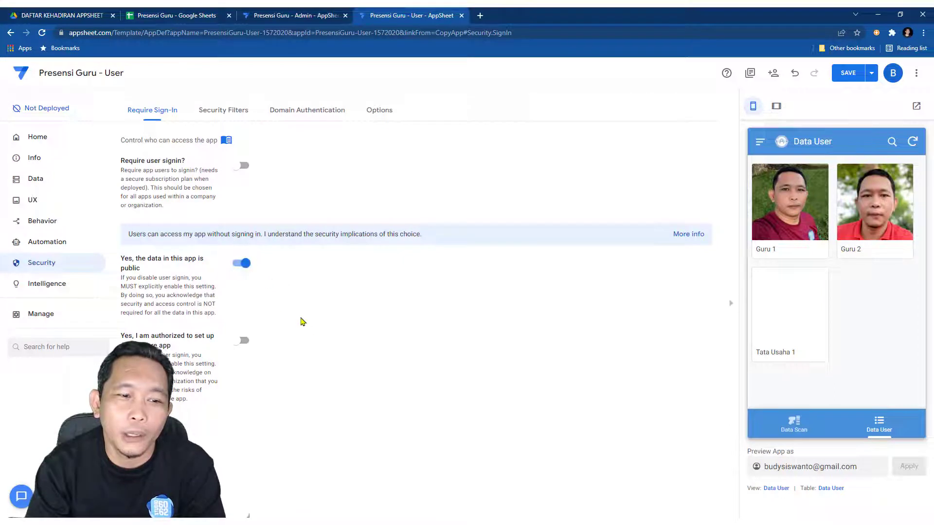
pyautogui.click(243, 340)
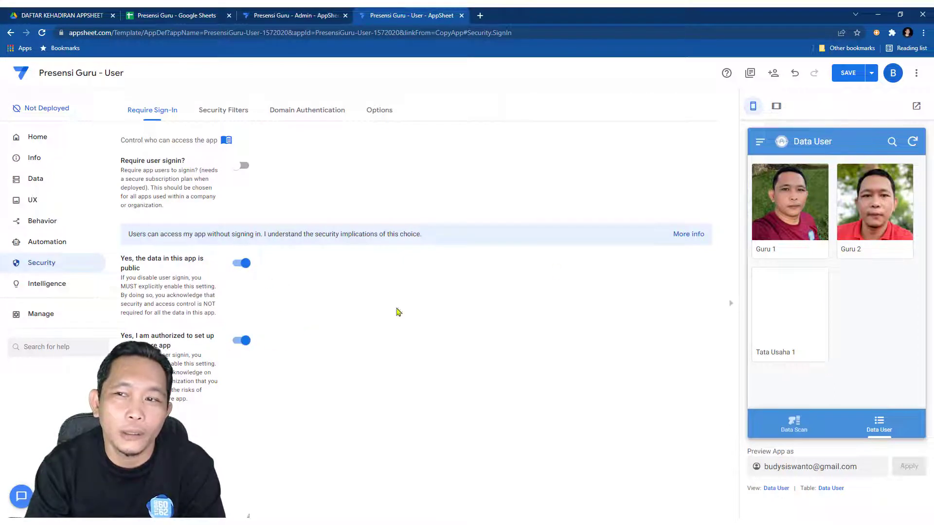
pyautogui.click(854, 73)
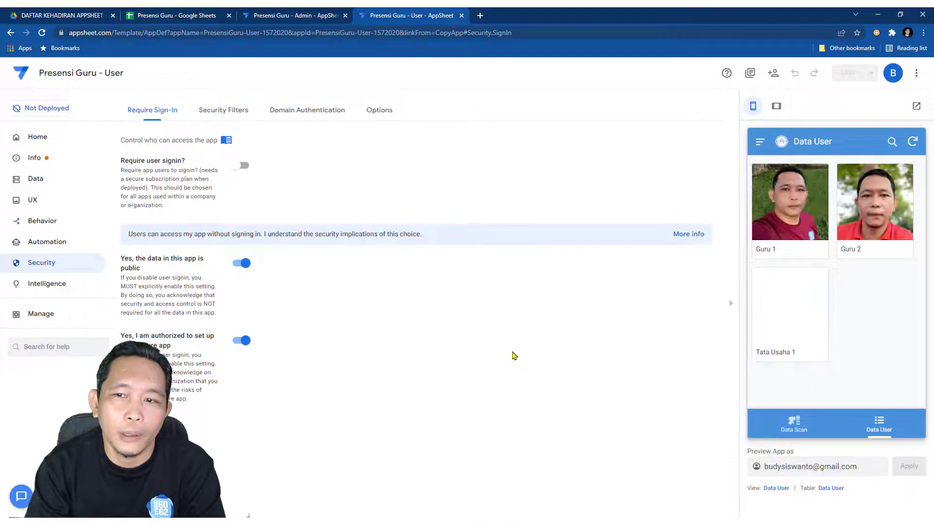
# - Examine the app's sharing links, focusing on the Browser Link and the Install Link for mobile users, and close the sharing dialogs
pyautogui.click(773, 73)
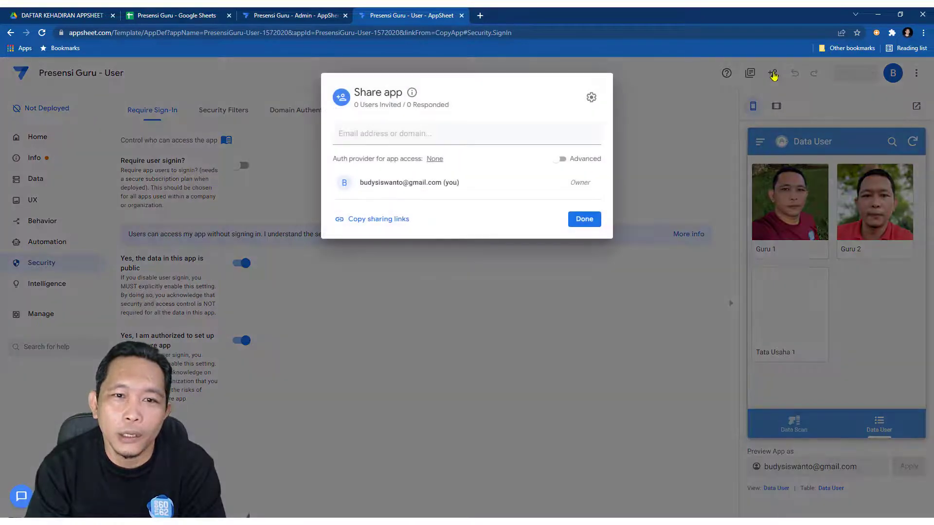
pyautogui.click(573, 315)
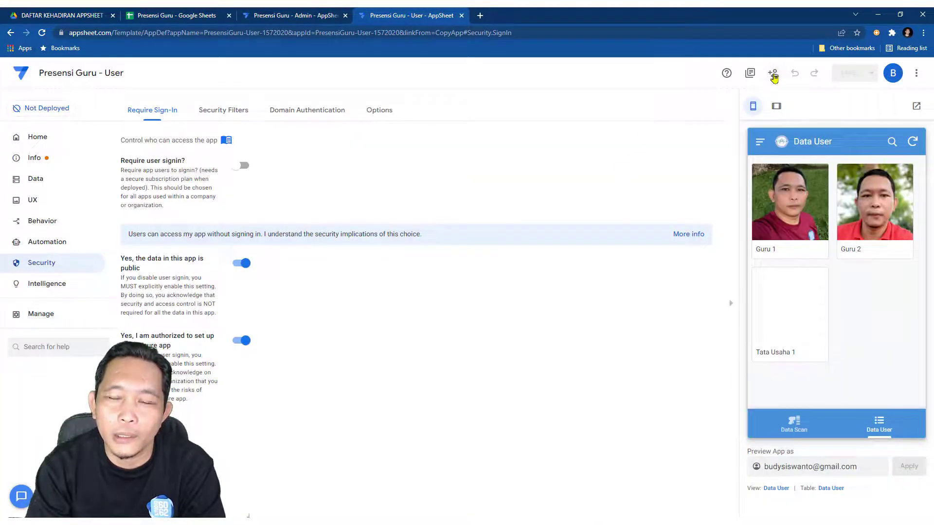
pyautogui.click(773, 73)
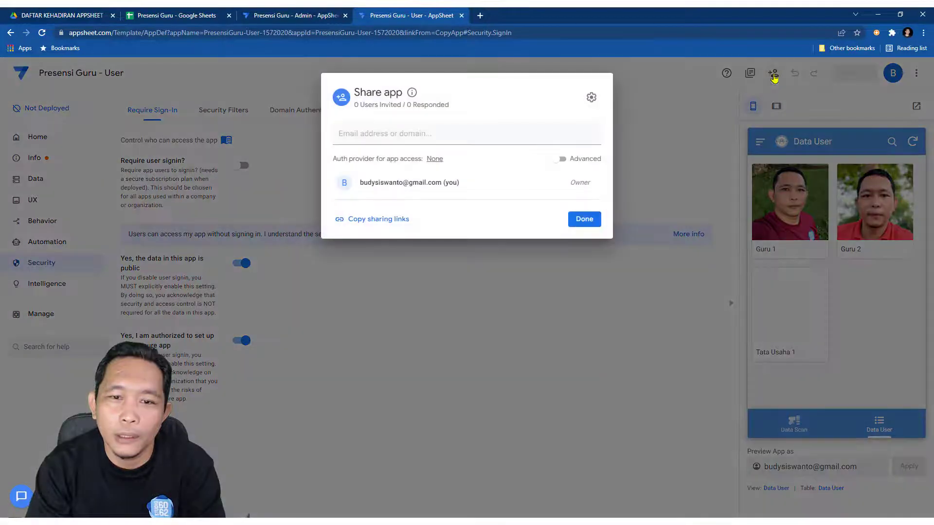
pyautogui.click(386, 221)
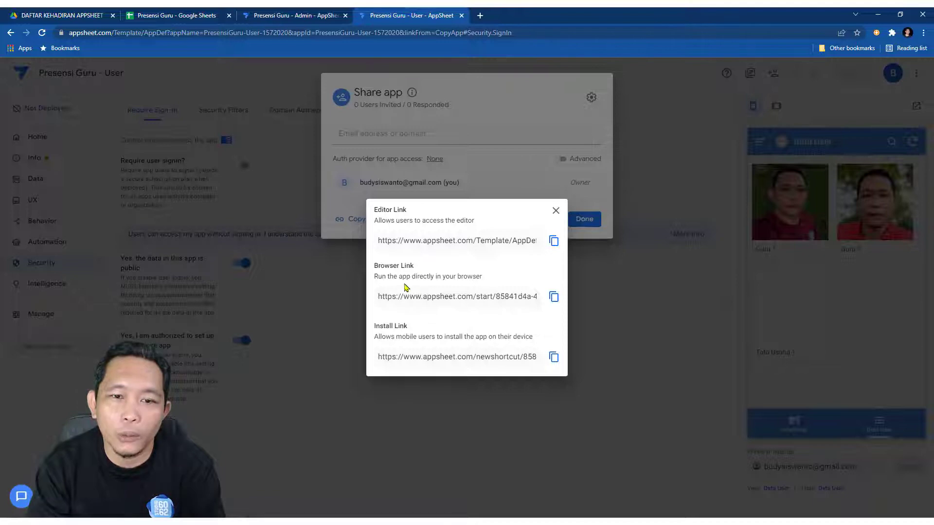
pyautogui.moveTo(375, 267); pyautogui.dragTo(448, 271)
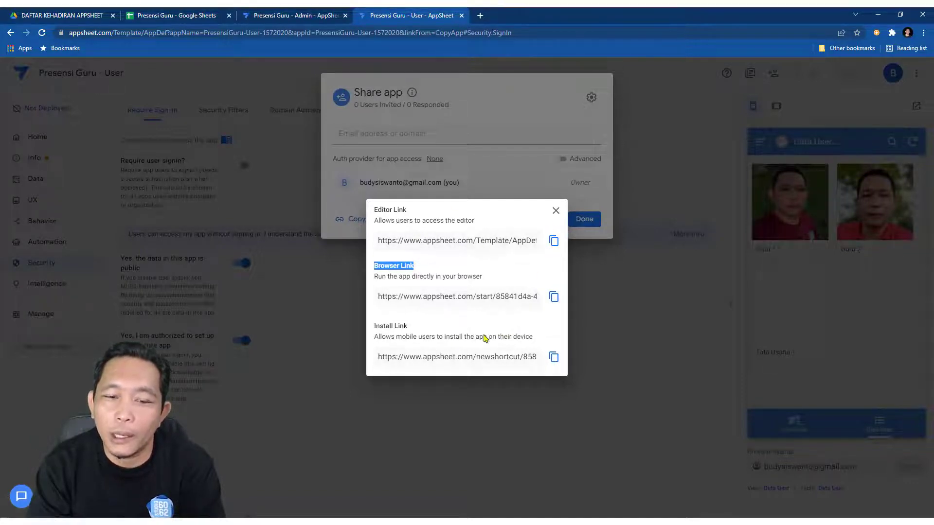
pyautogui.moveTo(372, 327); pyautogui.dragTo(537, 339)
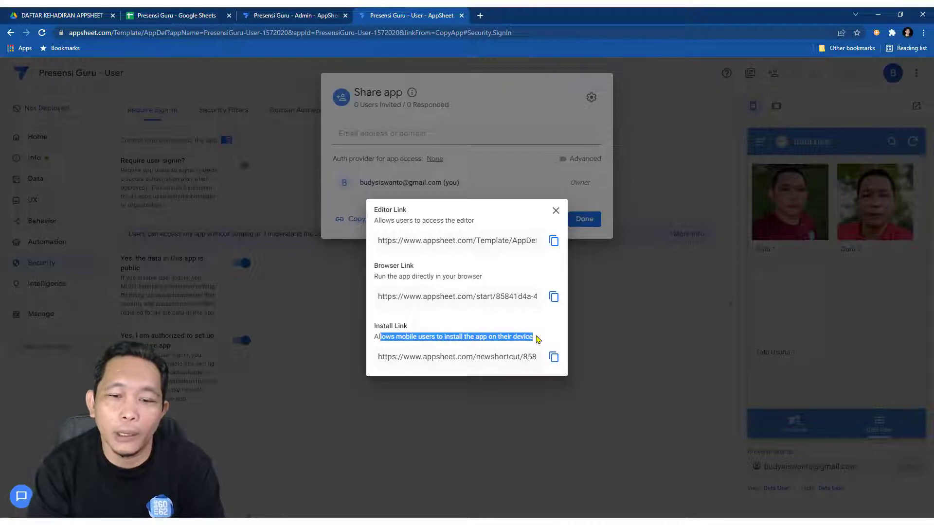
pyautogui.click(379, 356)
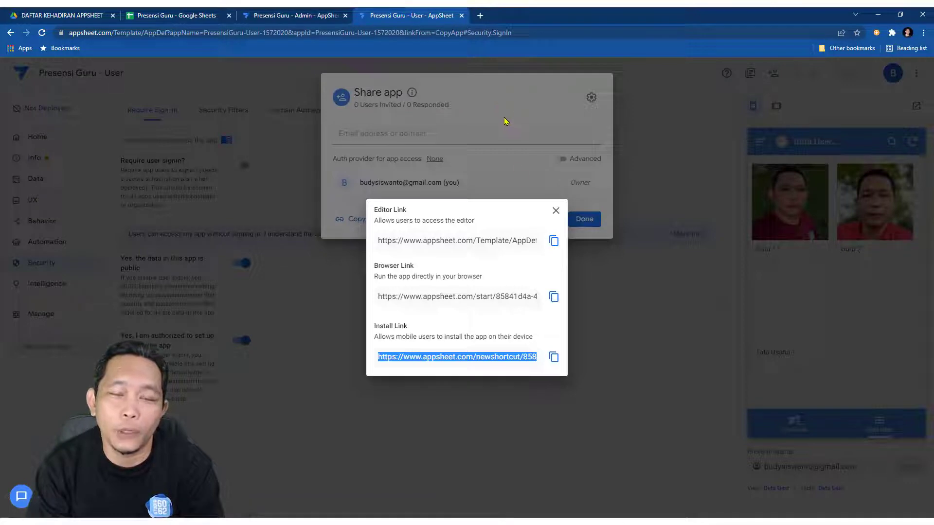
pyautogui.click(605, 357)
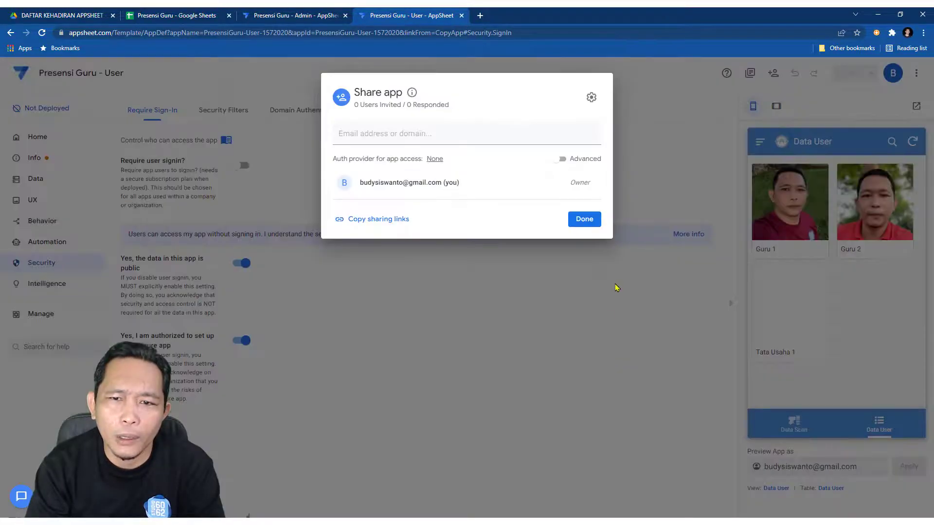
pyautogui.click(595, 221)
# - Check the Data Scan view in the preview and the app's warnings, and make the Data Scan table read-only
pyautogui.click(793, 425)
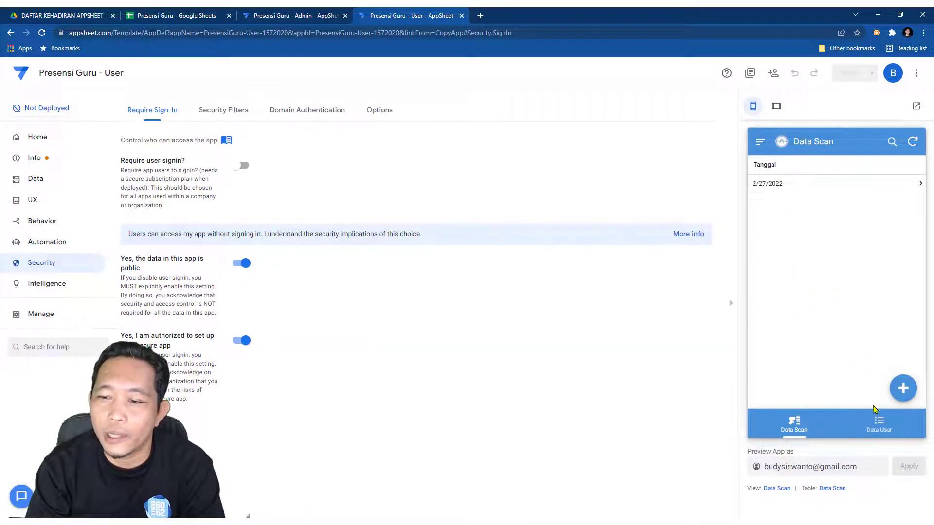
pyautogui.click(35, 163)
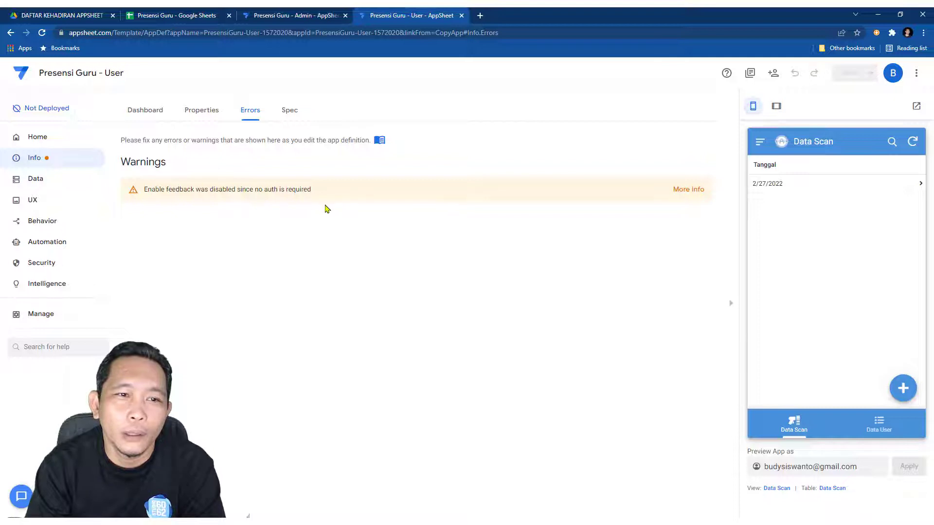
pyautogui.click(34, 201)
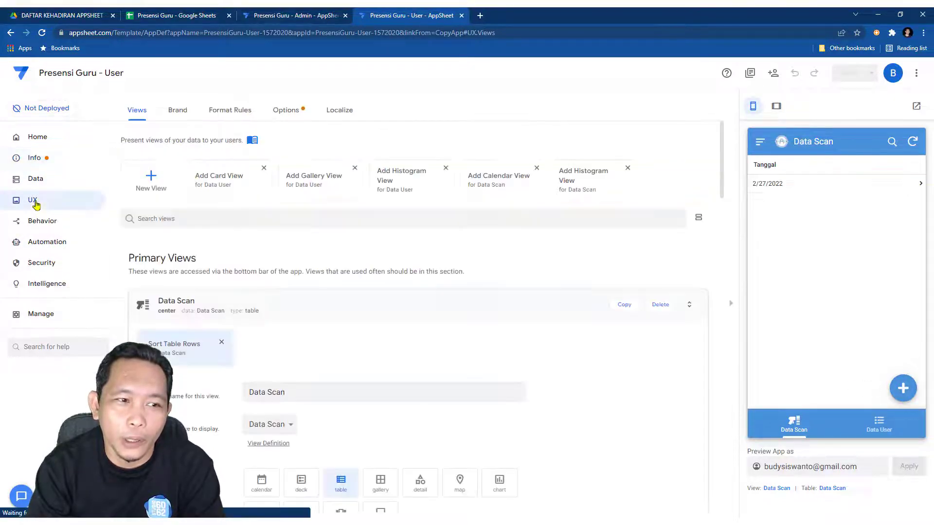
pyautogui.click(188, 302)
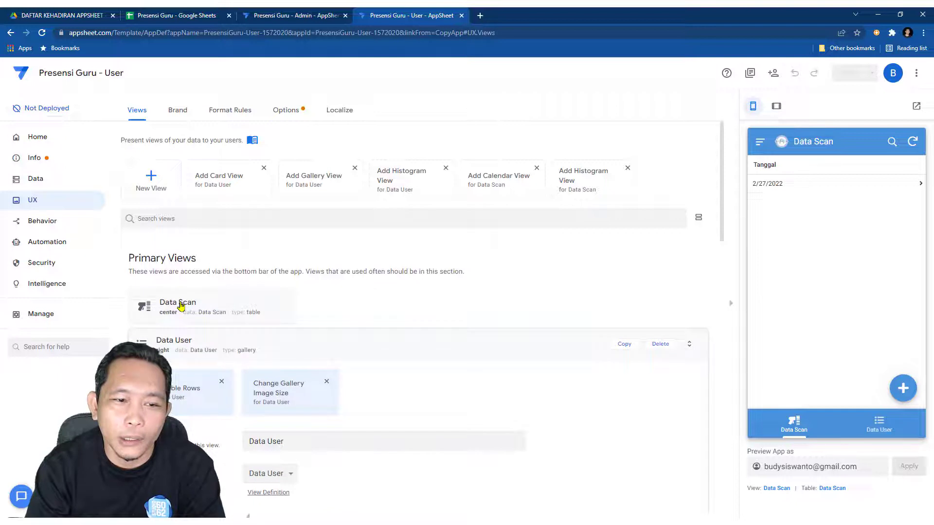
pyautogui.click(35, 180)
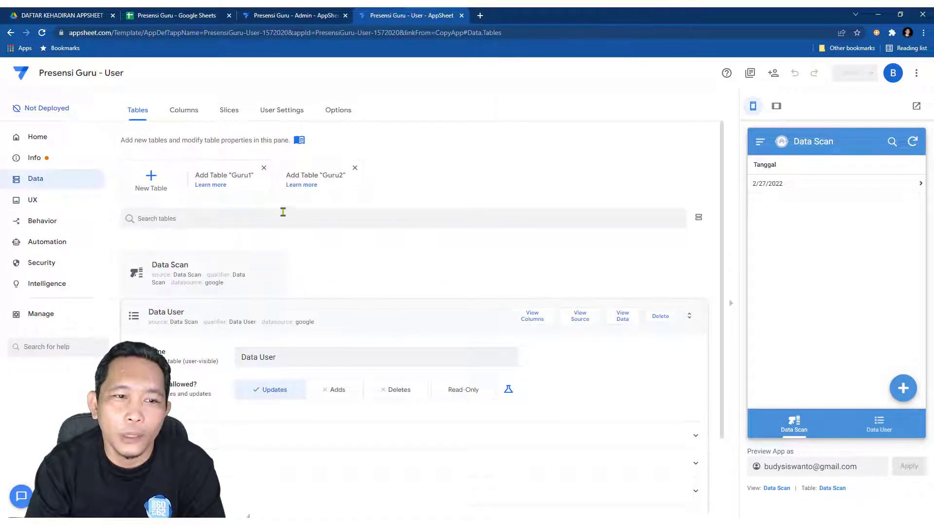
pyautogui.click(190, 268)
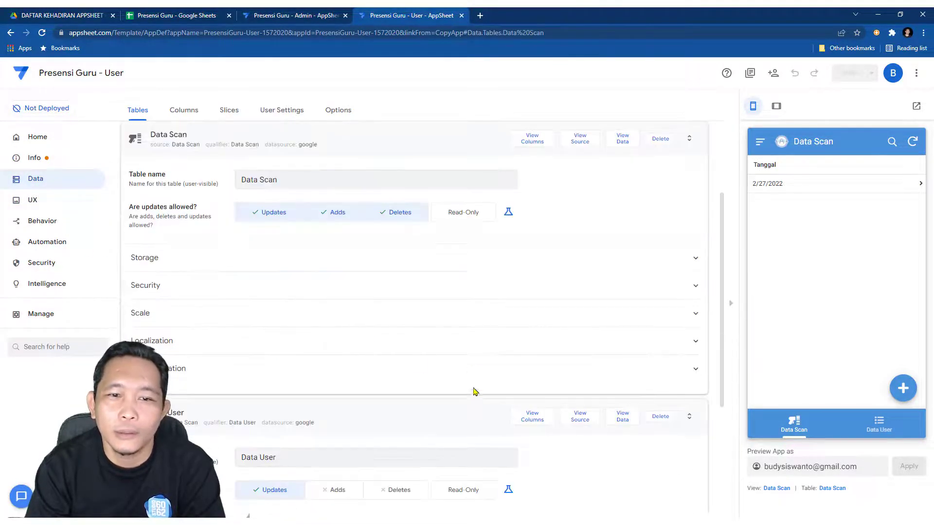
pyautogui.click(470, 216)
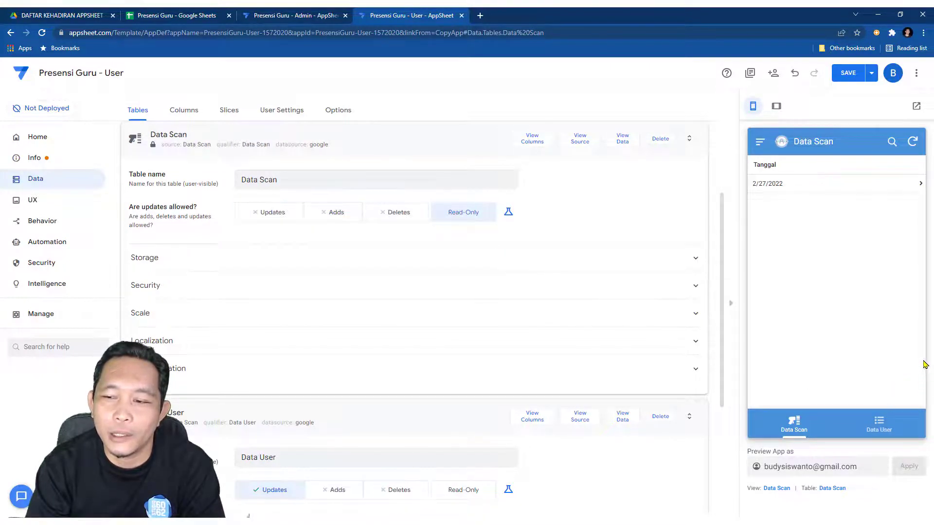
# - Check the Data User view in the preview and that table's update permissions, and save the app
pyautogui.click(873, 425)
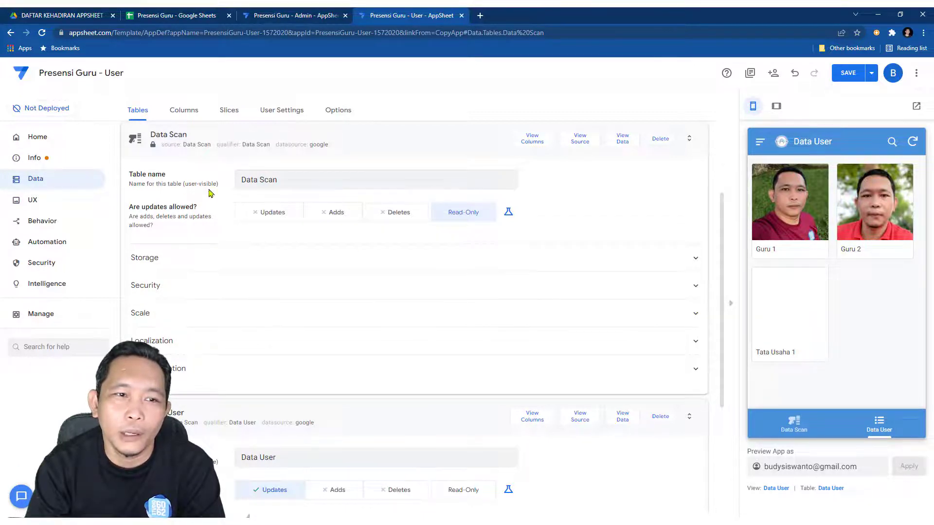
pyautogui.scroll(-2, 519, 356)
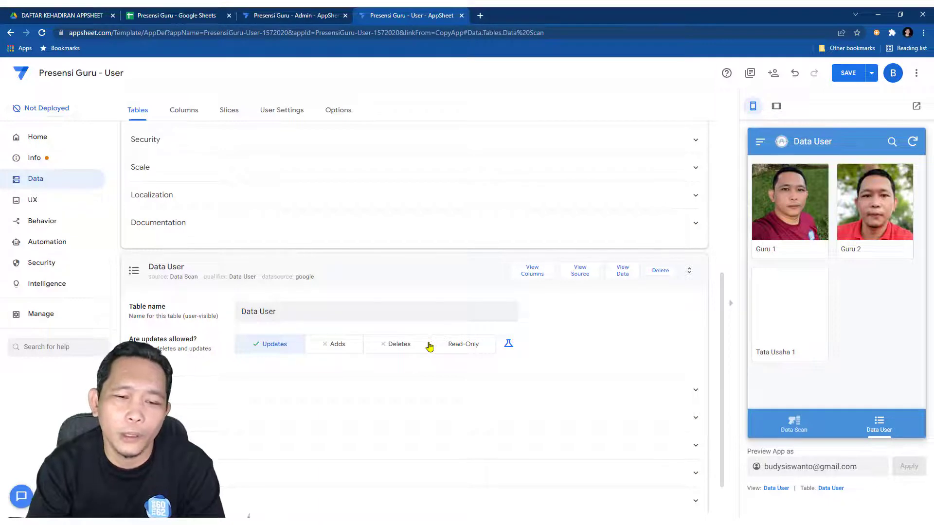
pyautogui.scroll(3, 431, 347)
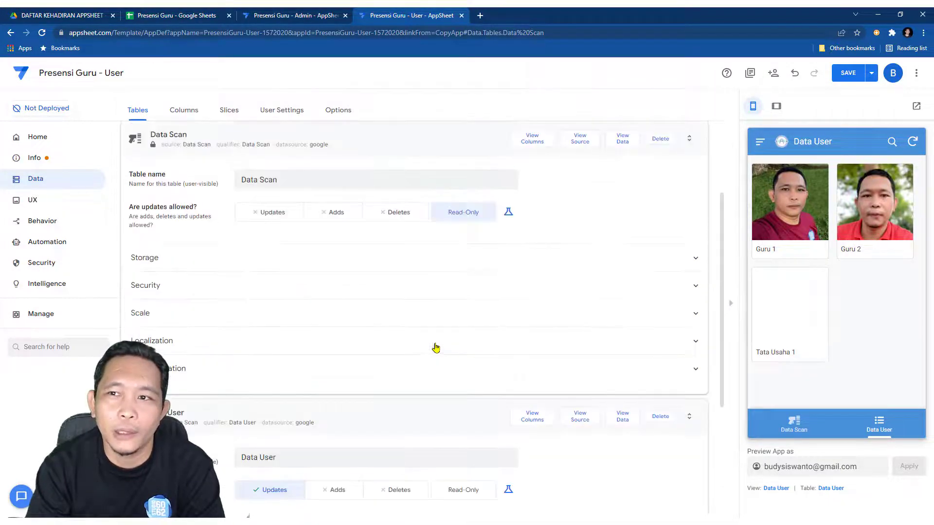
pyautogui.click(848, 74)
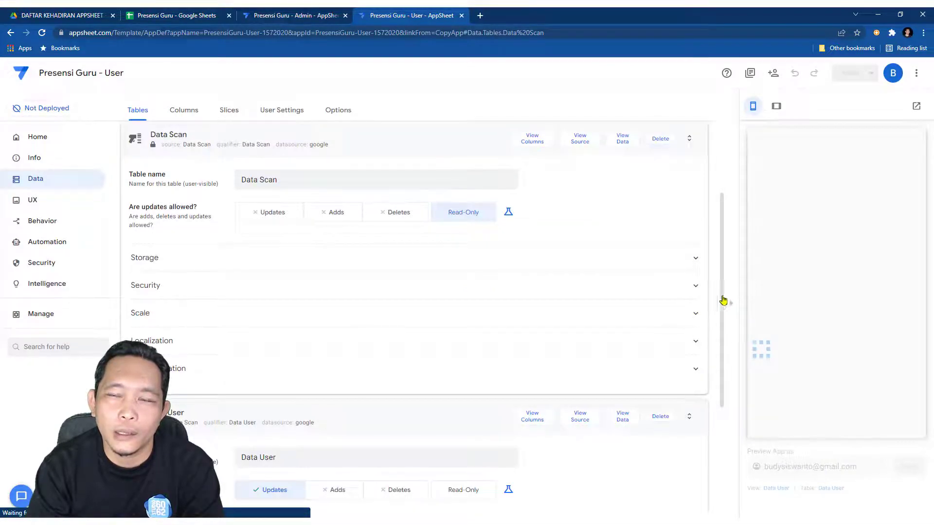
# - Reopen the app's sharing links and examine the Install Link for mobile users
pyautogui.click(774, 76)
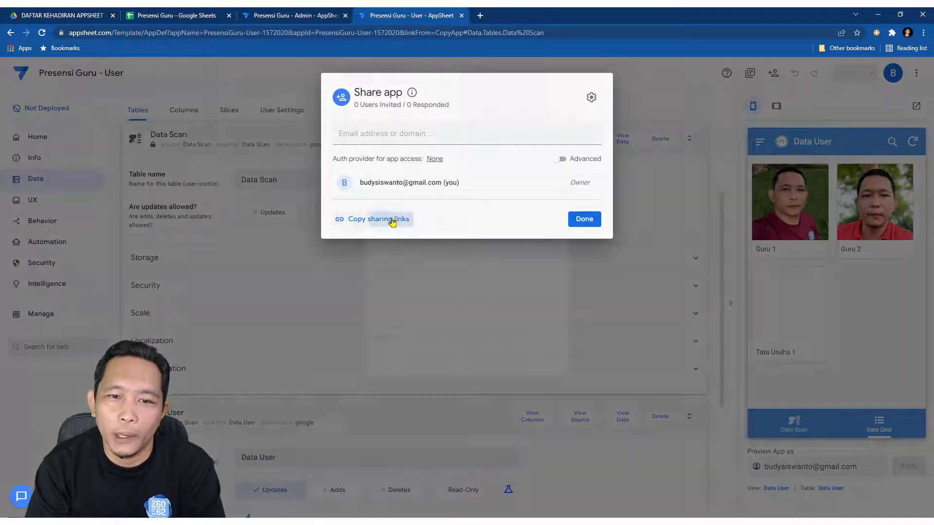
pyautogui.click(392, 220)
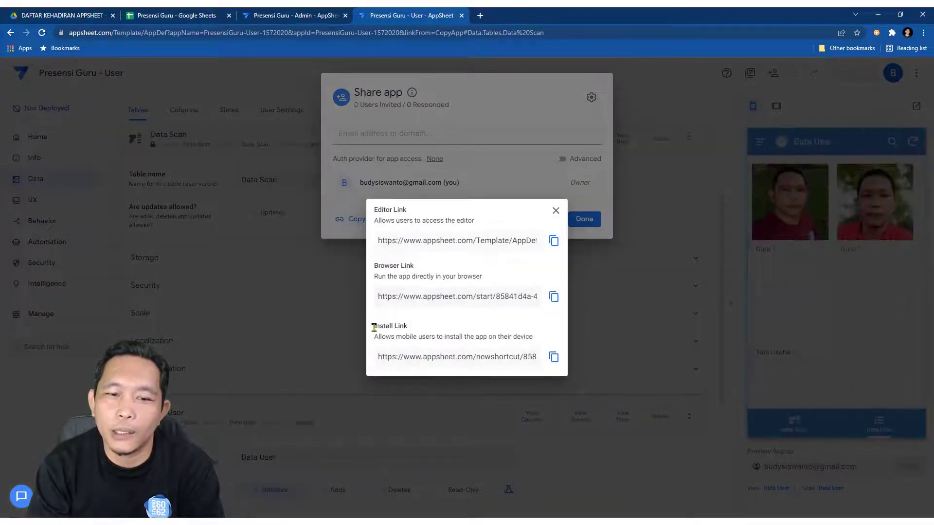
pyautogui.moveTo(372, 326); pyautogui.dragTo(533, 356)
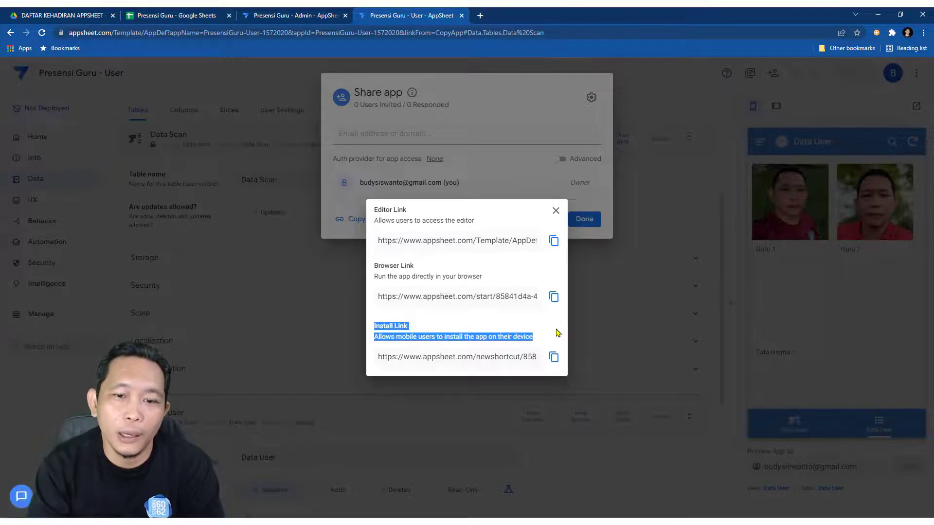
pyautogui.click(471, 335)
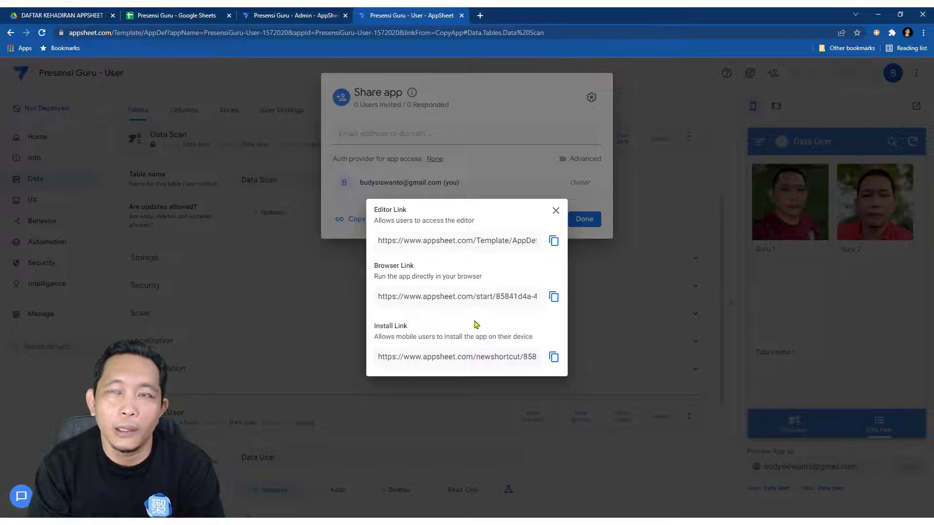